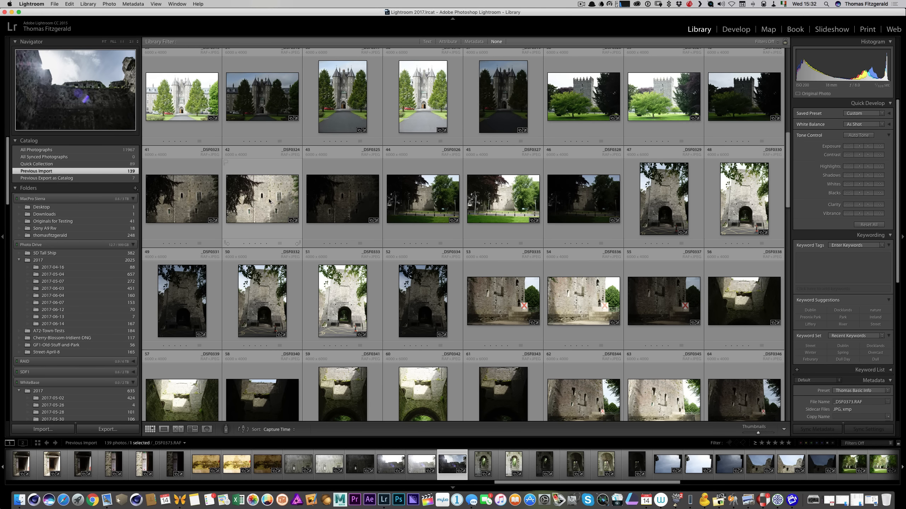
Step: Go to the castle wall photo's folder, 2017-06-14, and synchronize it, importing new photos with the import dialog shown first
{"action": "right_click", "coordinate": [269, 201]}
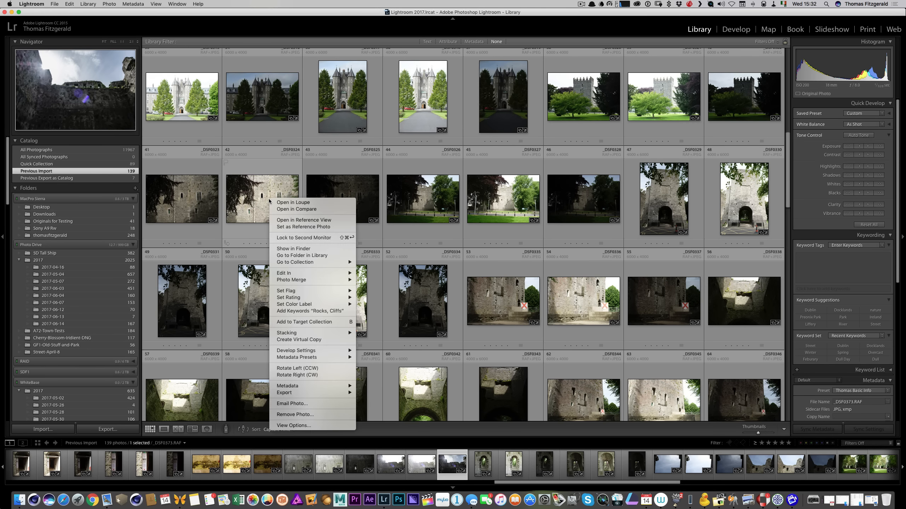
{"action": "left_click", "coordinate": [316, 256]}
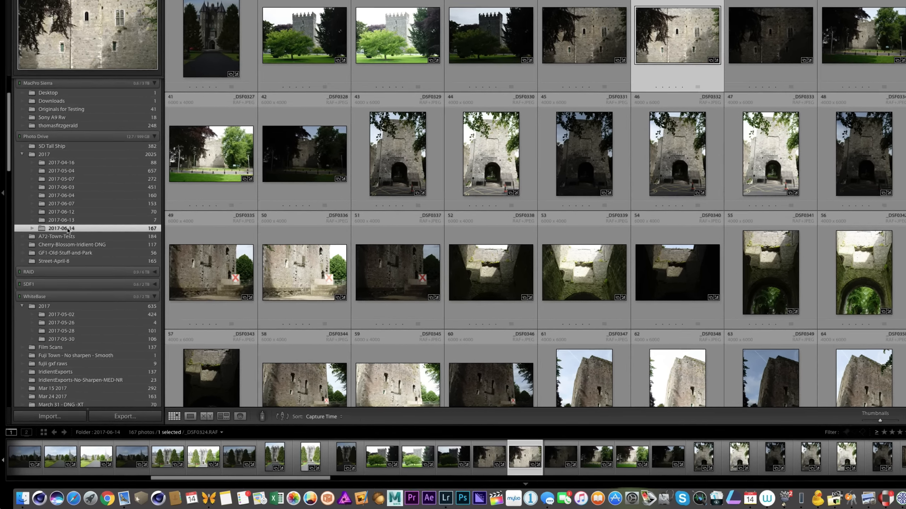
{"action": "right_click", "coordinate": [58, 268]}
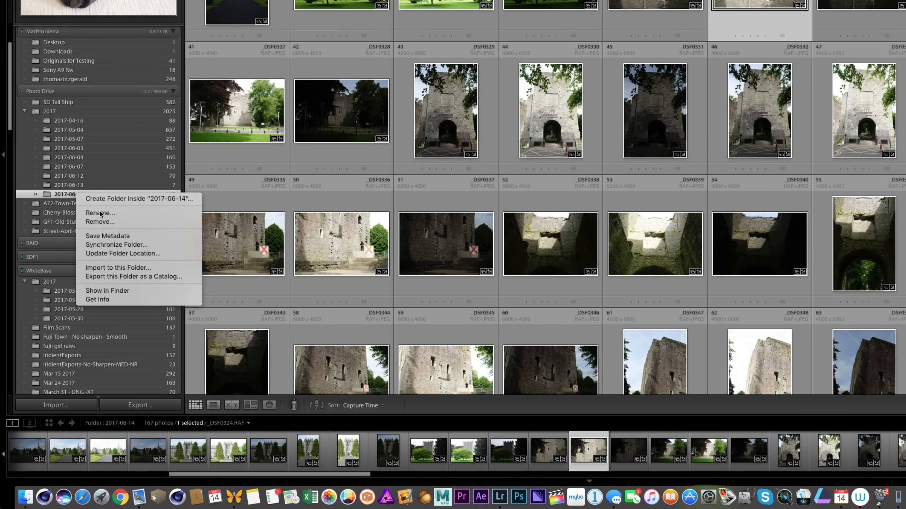
{"action": "left_click", "coordinate": [131, 245]}
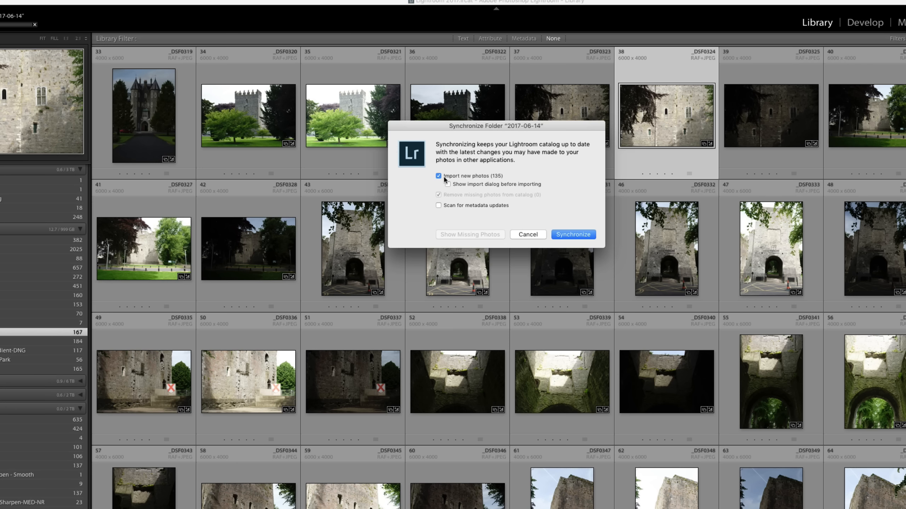
{"action": "left_click", "coordinate": [460, 185]}
{"action": "left_click", "coordinate": [571, 235]}
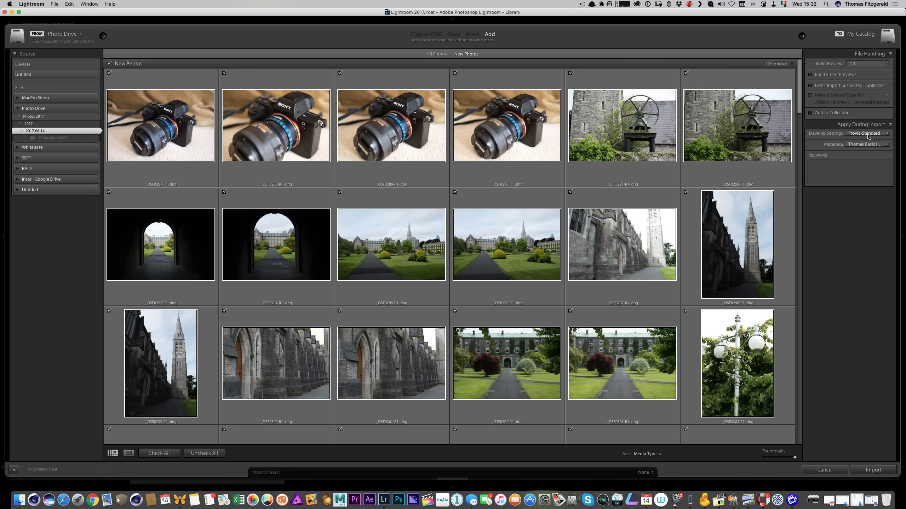
Step: Set the develop settings applied during import to None
{"action": "left_click", "coordinate": [867, 137]}
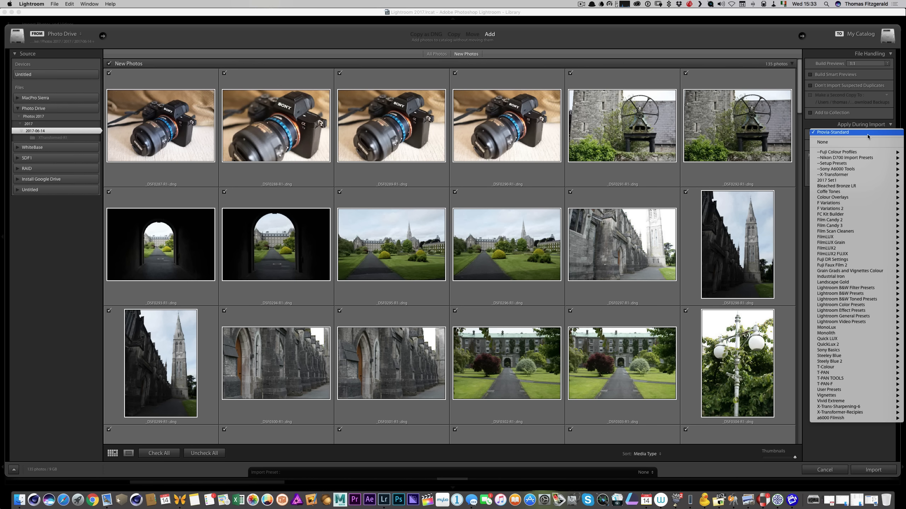
{"action": "left_click", "coordinate": [851, 142]}
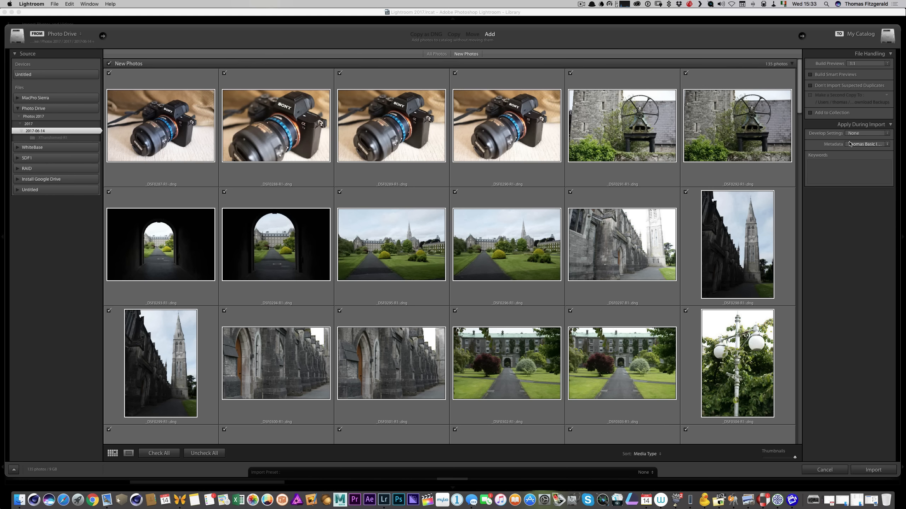
{"action": "scroll", "coordinate": [635, 188], "scroll_direction": "down", "scroll_amount": 10}
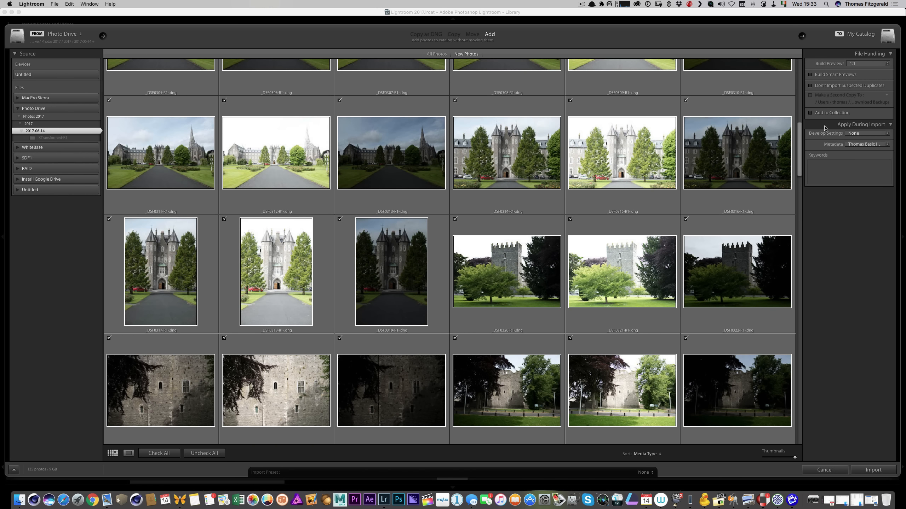
Step: Add the imported photos to a new collection named "Xp2 Maynooth XT" inside the Import Projects collection set
{"action": "left_click", "coordinate": [810, 114]}
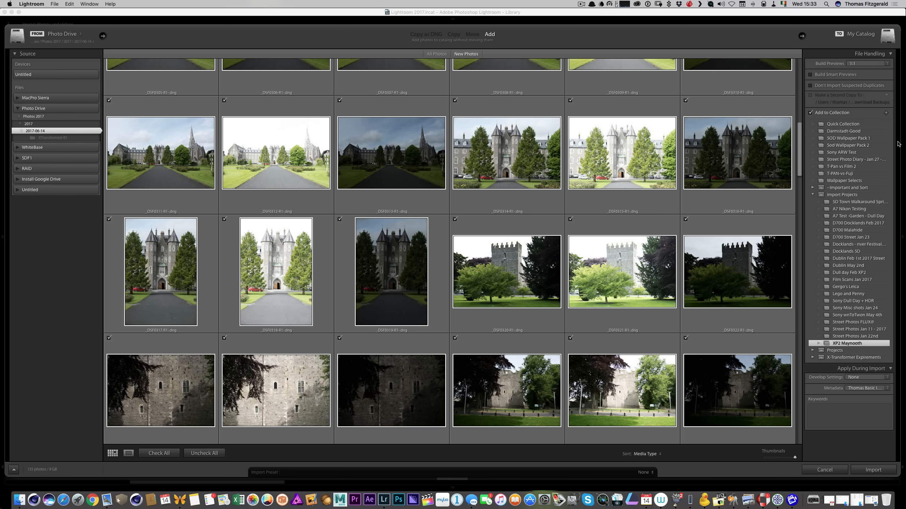
{"action": "left_click", "coordinate": [886, 113]}
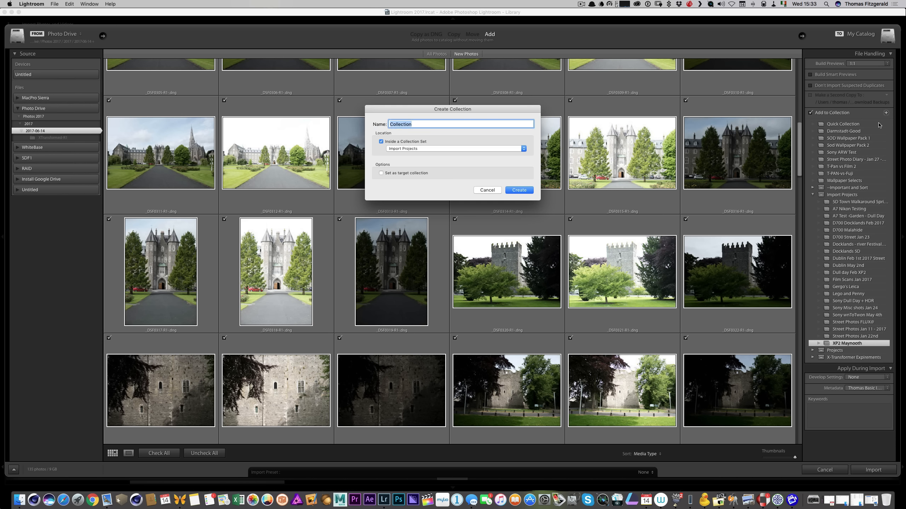
{"action": "type", "text": "Xp2 Maynooth XT"}
{"action": "left_click", "coordinate": [524, 190]}
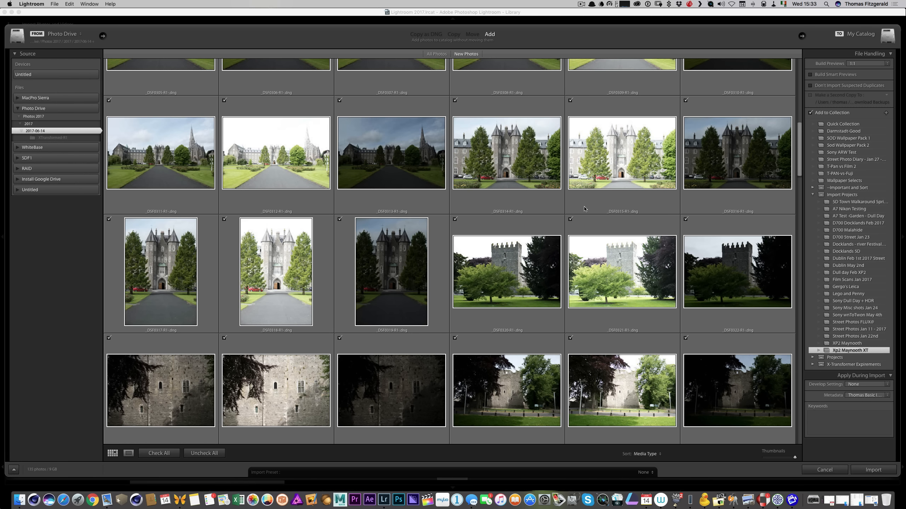
Step: Review the new DNG photos throughout the import grid and import them into the catalog
{"action": "scroll", "coordinate": [584, 209], "scroll_direction": "down", "scroll_amount": 12}
{"action": "scroll", "coordinate": [583, 209], "scroll_direction": "down", "scroll_amount": 12}
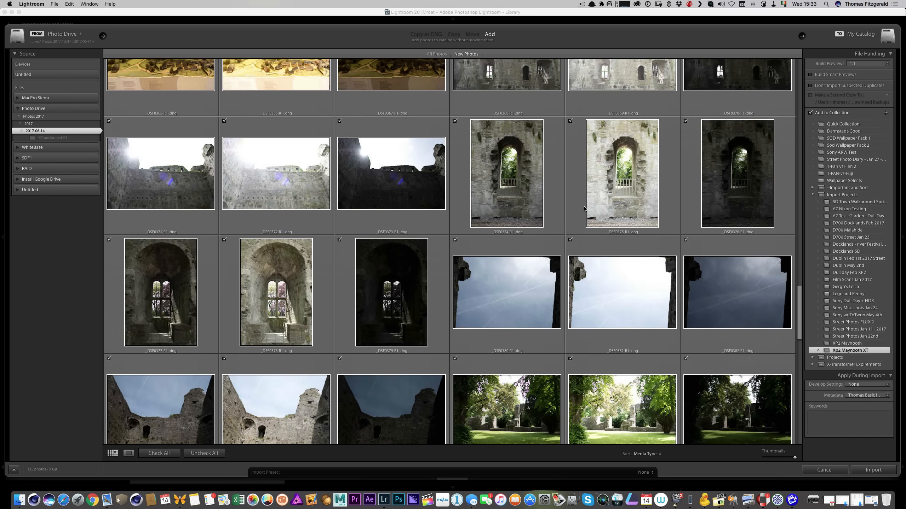
{"action": "scroll", "coordinate": [583, 209], "scroll_direction": "up", "scroll_amount": 12}
{"action": "scroll", "coordinate": [584, 209], "scroll_direction": "up", "scroll_amount": 20}
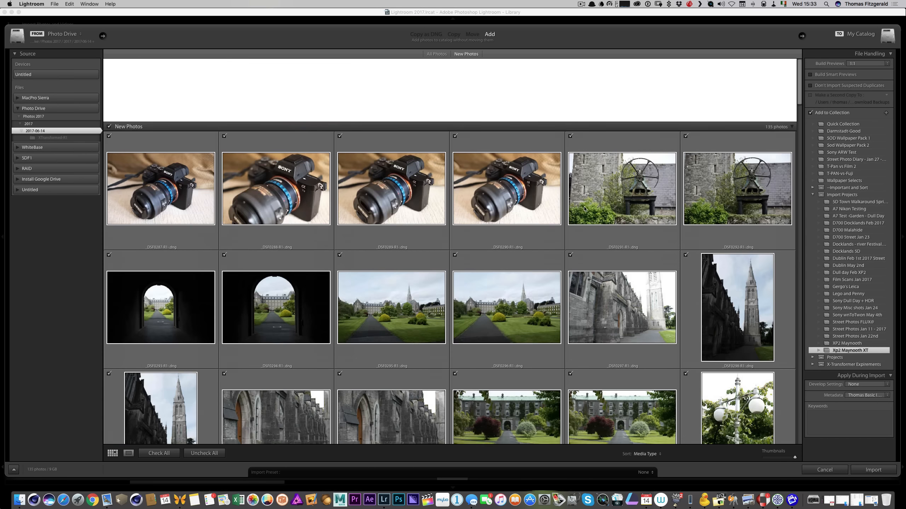
{"action": "scroll", "coordinate": [584, 209], "scroll_direction": "down", "scroll_amount": 12}
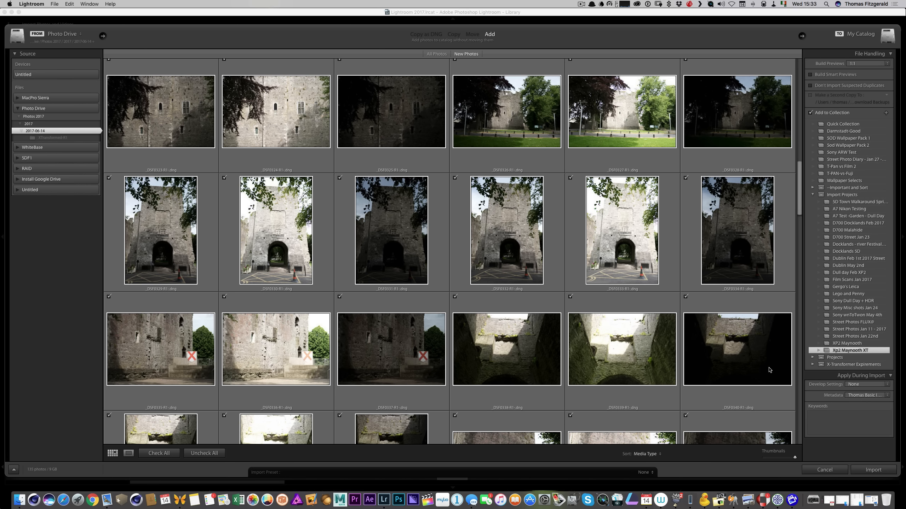
{"action": "left_click", "coordinate": [870, 471]}
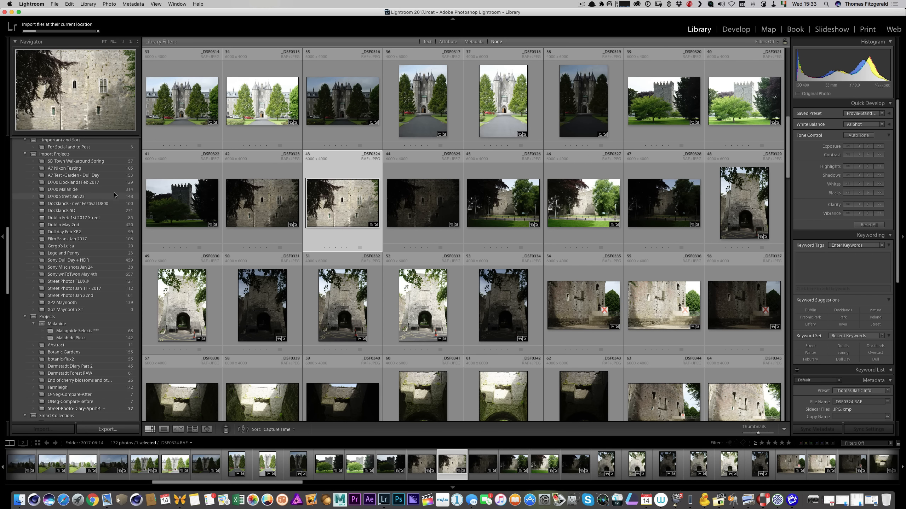
Step: Show only the photos of the current import and open the bell photo _DSF0291-R1-.dng in Loupe view
{"action": "scroll", "coordinate": [115, 195], "scroll_direction": "up", "scroll_amount": 3}
{"action": "scroll", "coordinate": [114, 195], "scroll_direction": "up", "scroll_amount": 5}
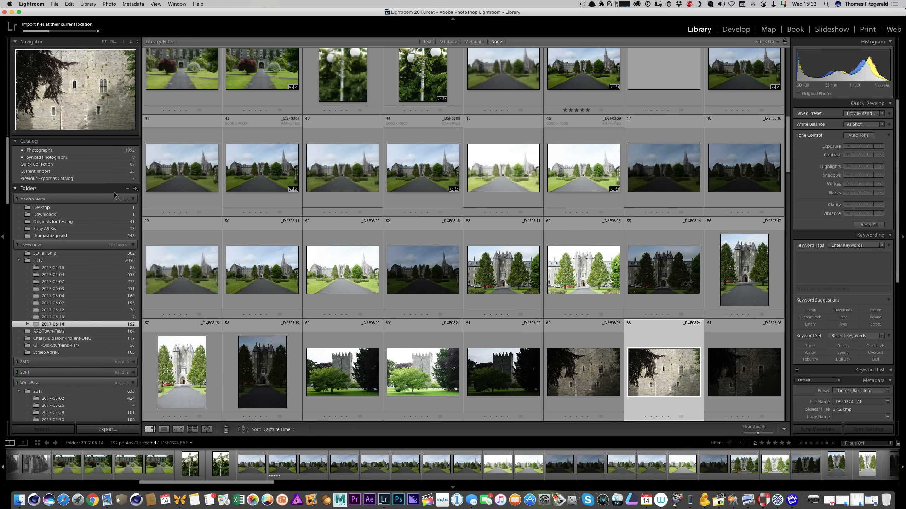
{"action": "left_click", "coordinate": [51, 172]}
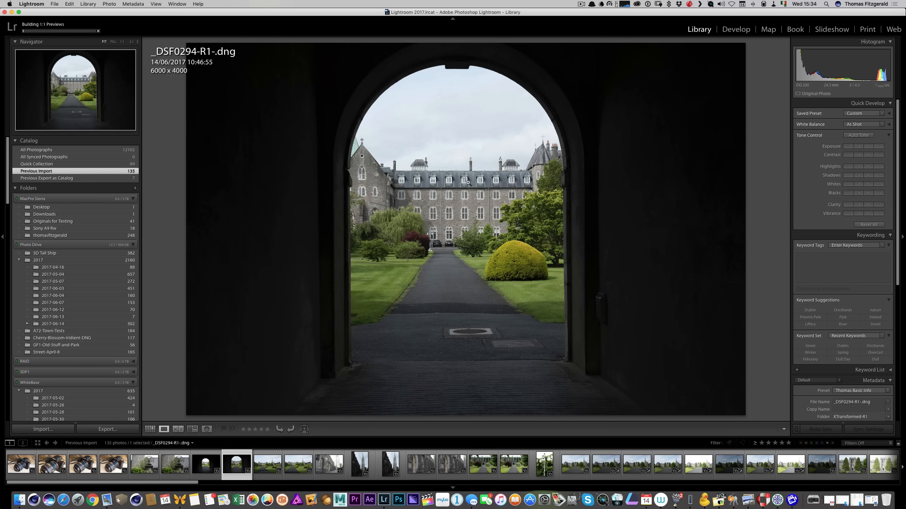
{"action": "key", "text": "g"}
{"action": "scroll", "coordinate": [458, 185], "scroll_direction": "down", "scroll_amount": 1}
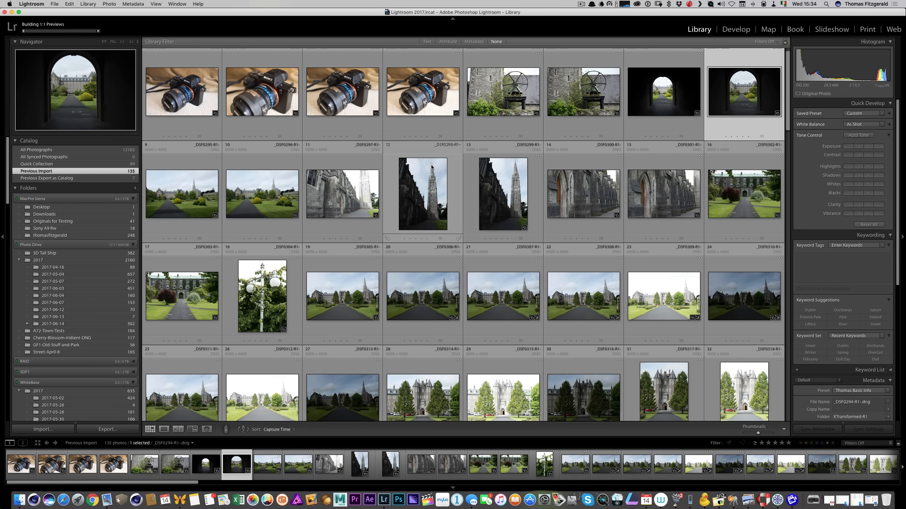
{"action": "double_click", "coordinate": [502, 104]}
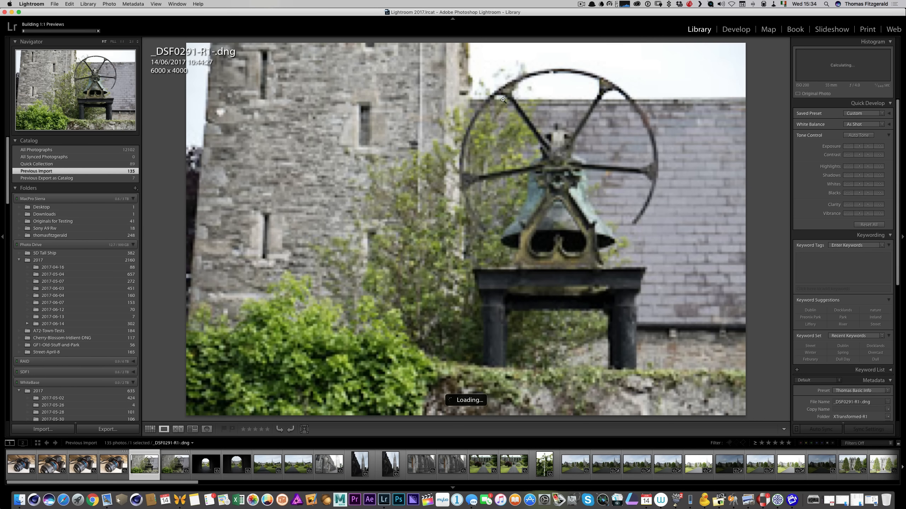
Step: Set the bell photo's camera calibration profile to Camera PROVIA/STANDARD in the Develop module
{"action": "left_click", "coordinate": [739, 32]}
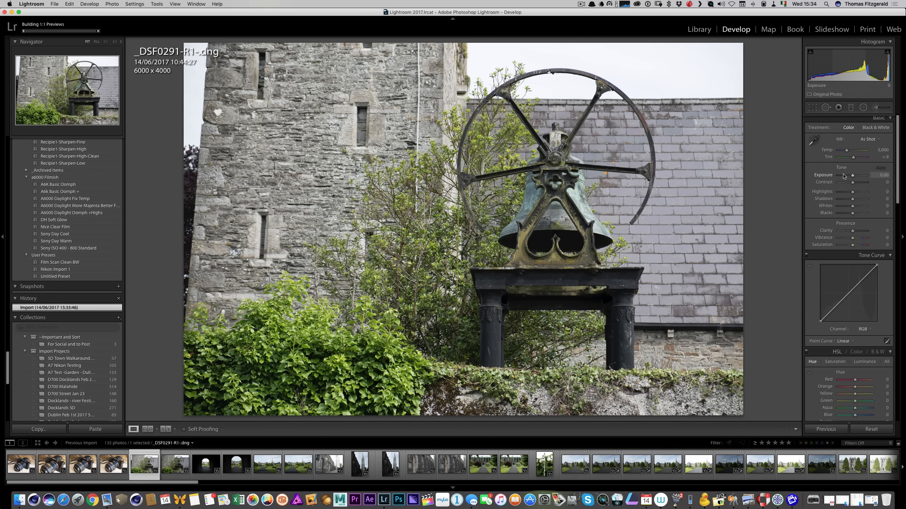
{"action": "scroll", "coordinate": [839, 174], "scroll_direction": "down", "scroll_amount": 10}
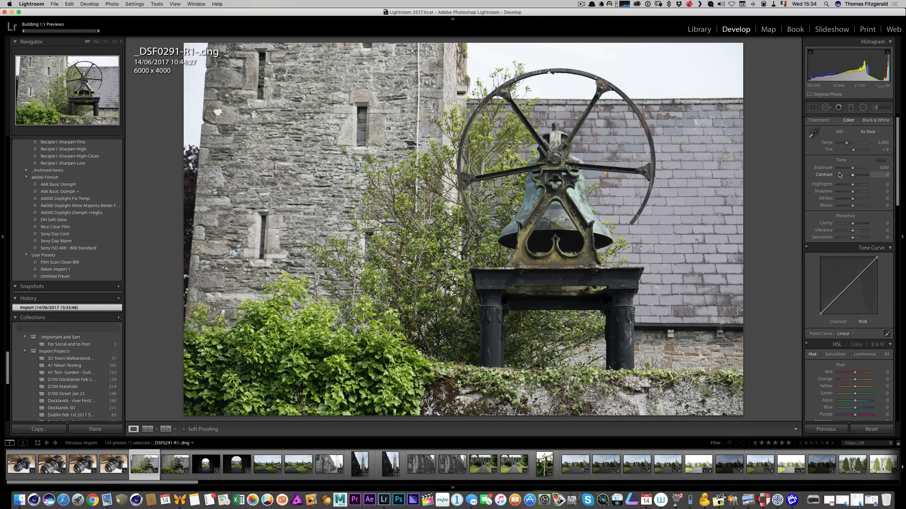
{"action": "scroll", "coordinate": [838, 173], "scroll_direction": "down", "scroll_amount": 10}
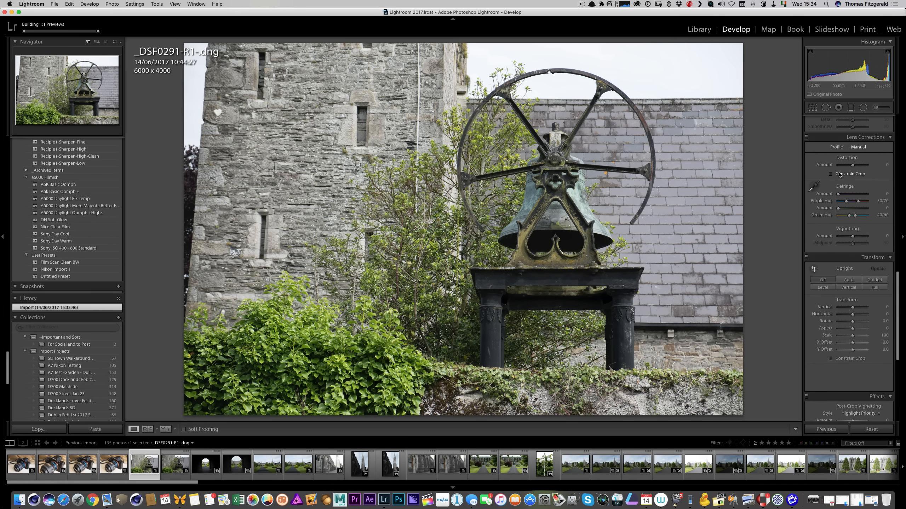
{"action": "scroll", "coordinate": [839, 175], "scroll_direction": "down", "scroll_amount": 5}
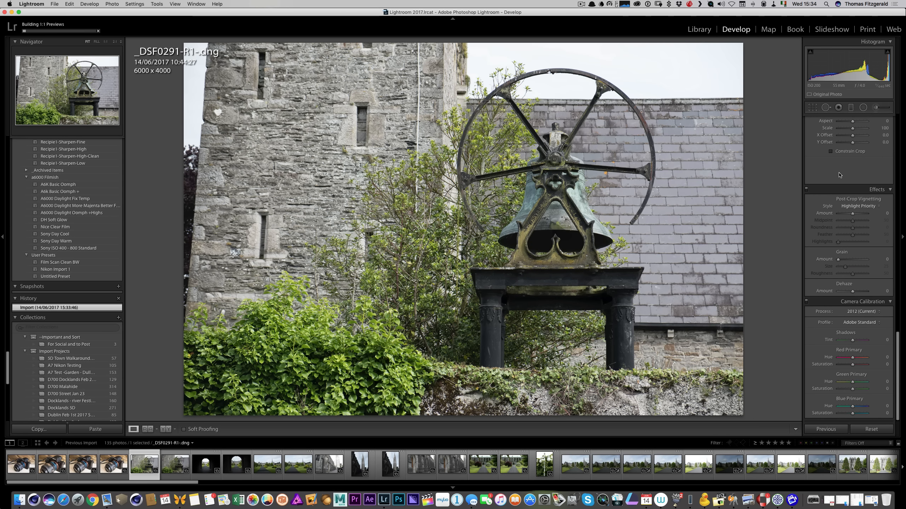
{"action": "left_click", "coordinate": [858, 322]}
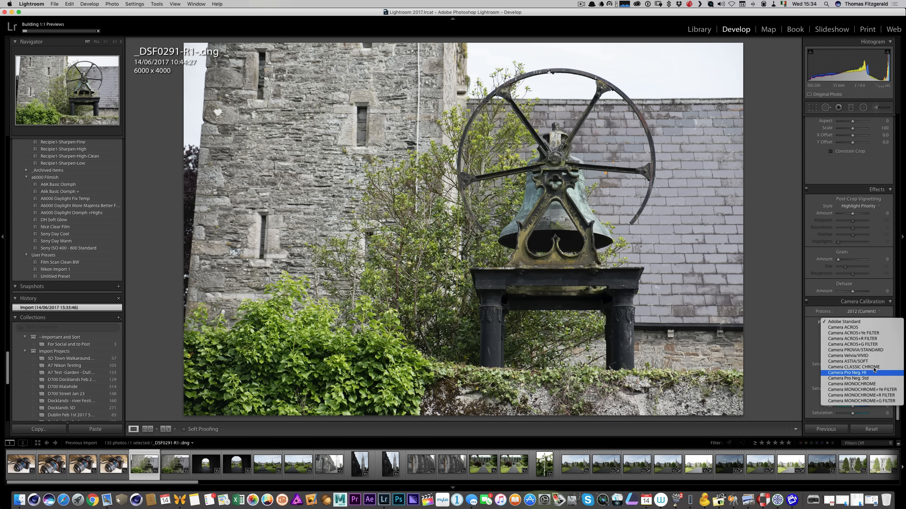
{"action": "left_click", "coordinate": [874, 351]}
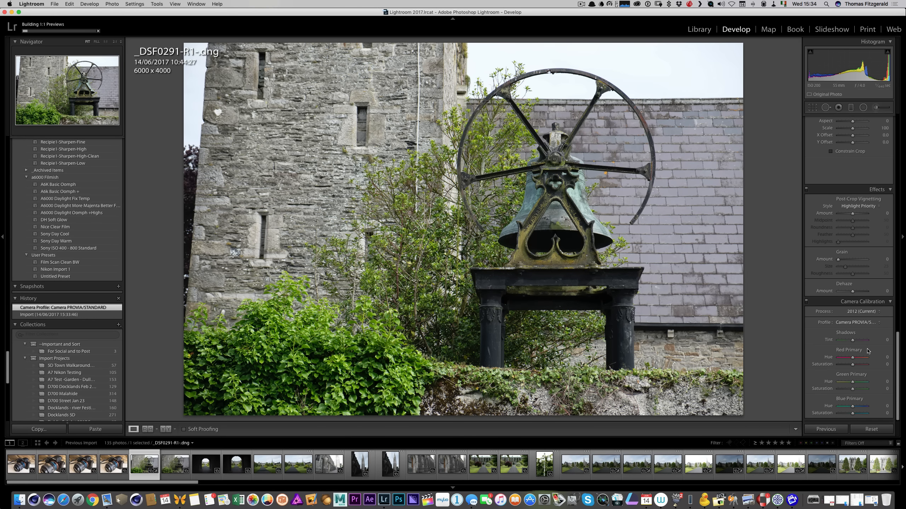
Step: Apply the Recipie1-Sharpen-Fine preset to the bell photo and inspect the detail around the bell at close zoom
{"action": "scroll", "coordinate": [89, 241], "scroll_direction": "up", "scroll_amount": 10}
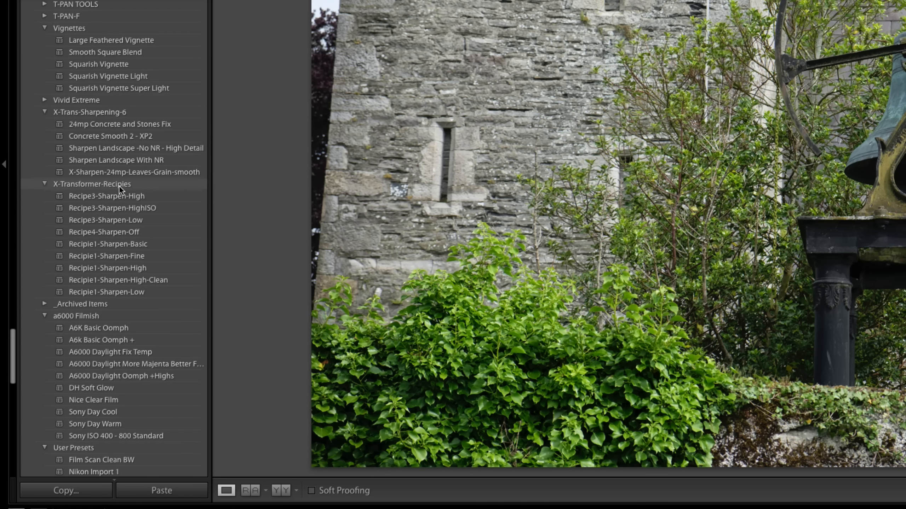
{"action": "left_click", "coordinate": [135, 255]}
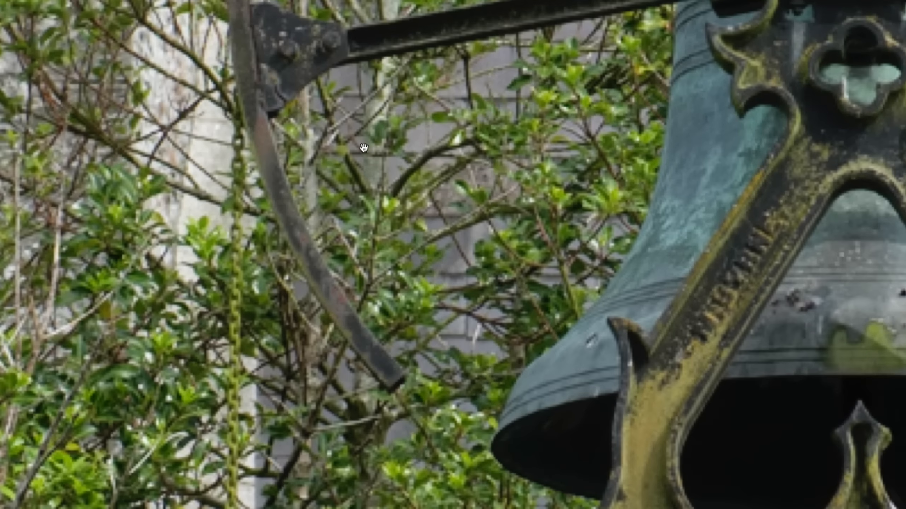
{"action": "left_click_drag", "start_coordinate": [357, 234], "coordinate": [326, 60]}
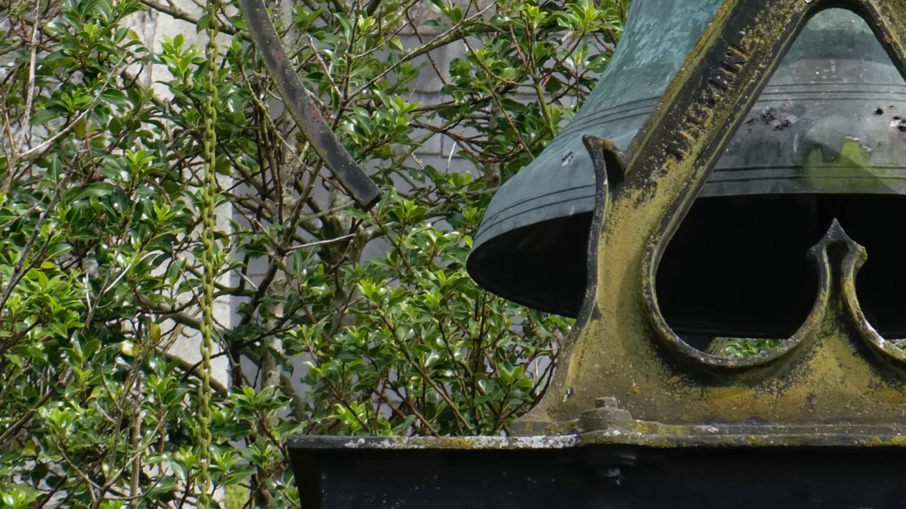
{"action": "left_click_drag", "start_coordinate": [807, 2], "coordinate": [432, 162]}
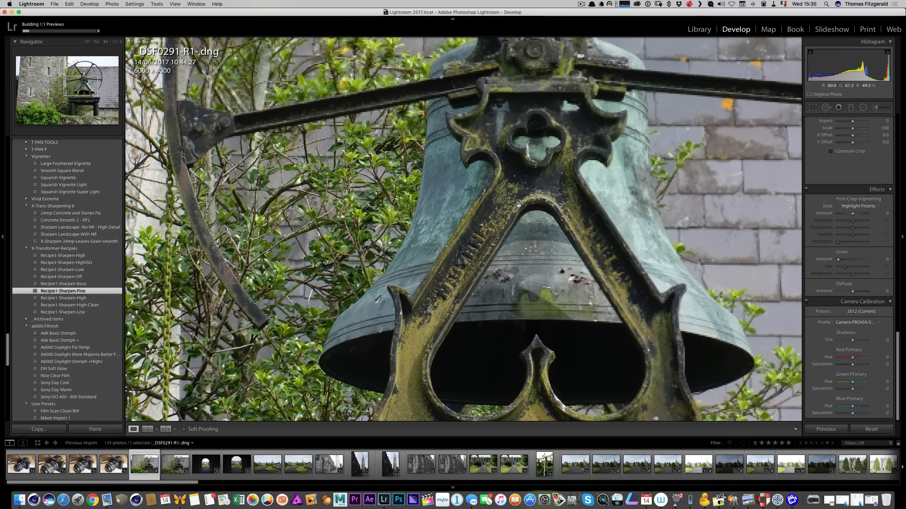
{"action": "left_click", "coordinate": [576, 122]}
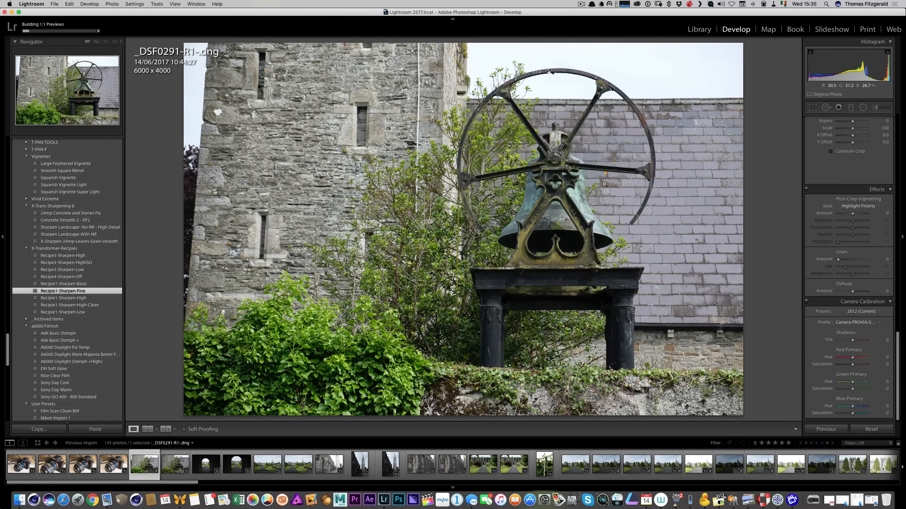
{"action": "left_click", "coordinate": [812, 107]}
{"action": "left_click", "coordinate": [812, 107]}
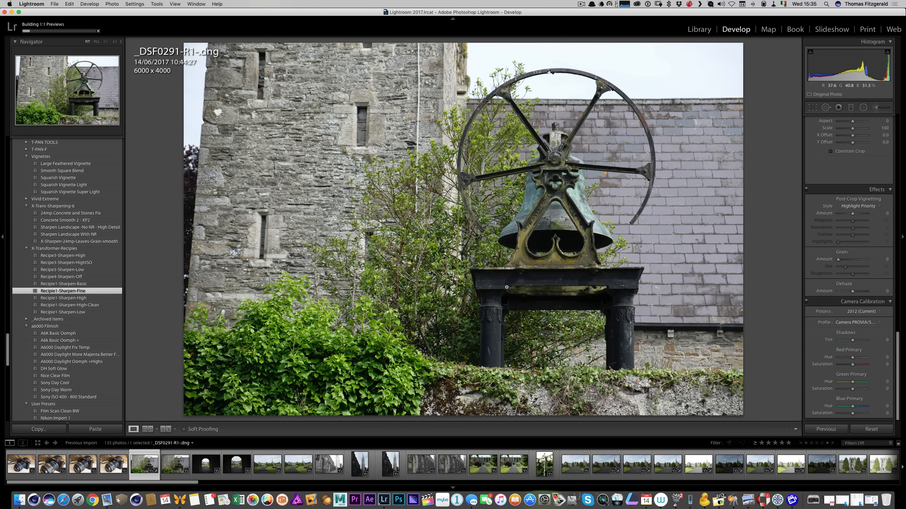
Step: Synchronize only Sharpening, Luminance noise reduction, Process Version and Calibration from the bell photo to all photos of the import
{"action": "key", "text": "super+a"}
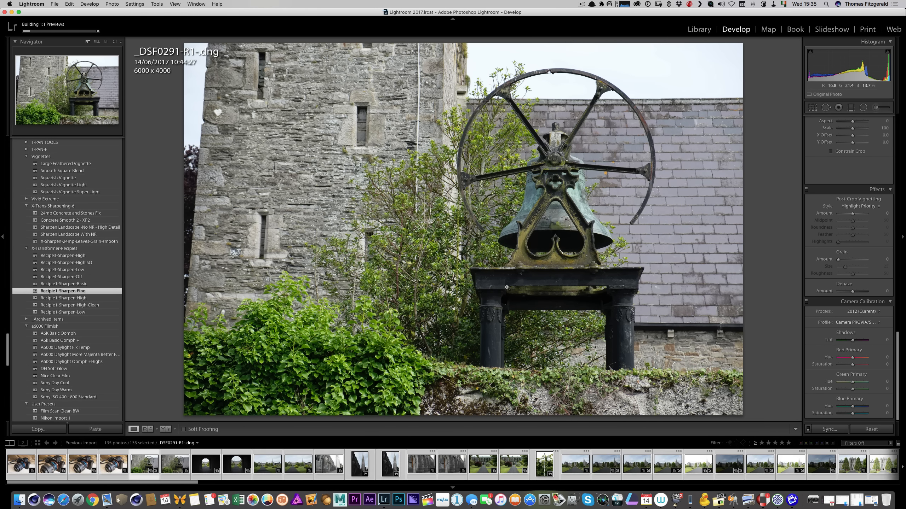
{"action": "left_click", "coordinate": [830, 429]}
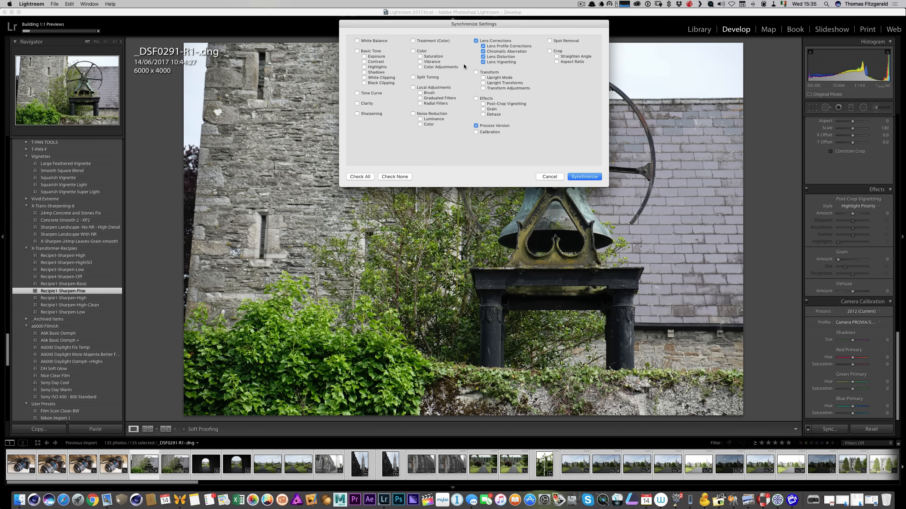
{"action": "left_click", "coordinate": [484, 133]}
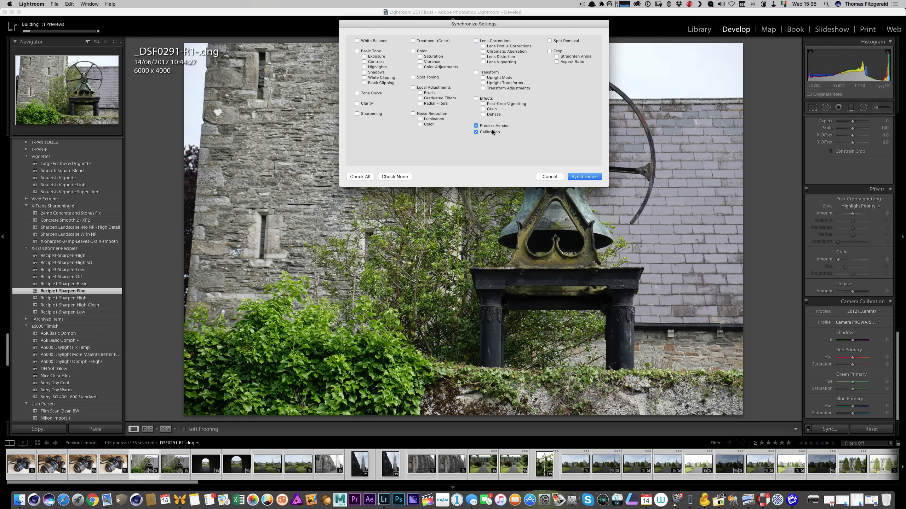
{"action": "left_click", "coordinate": [372, 113]}
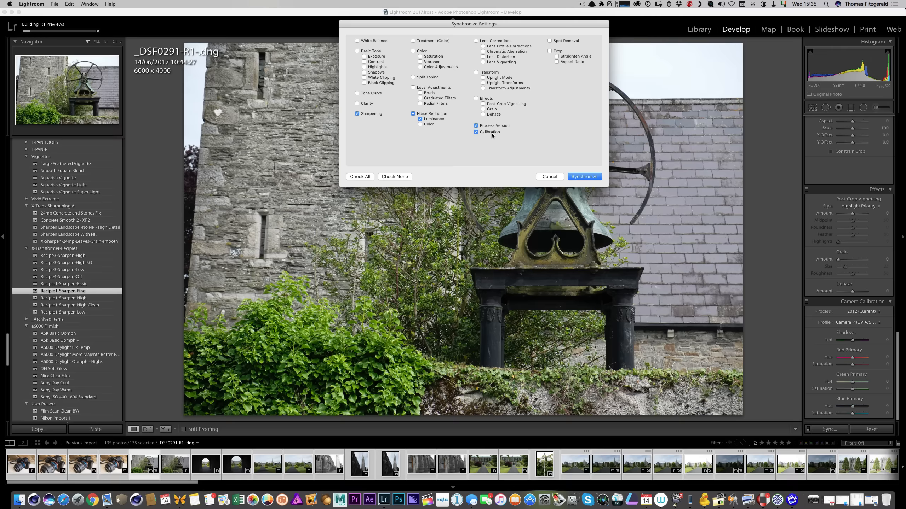
{"action": "left_click", "coordinate": [587, 177]}
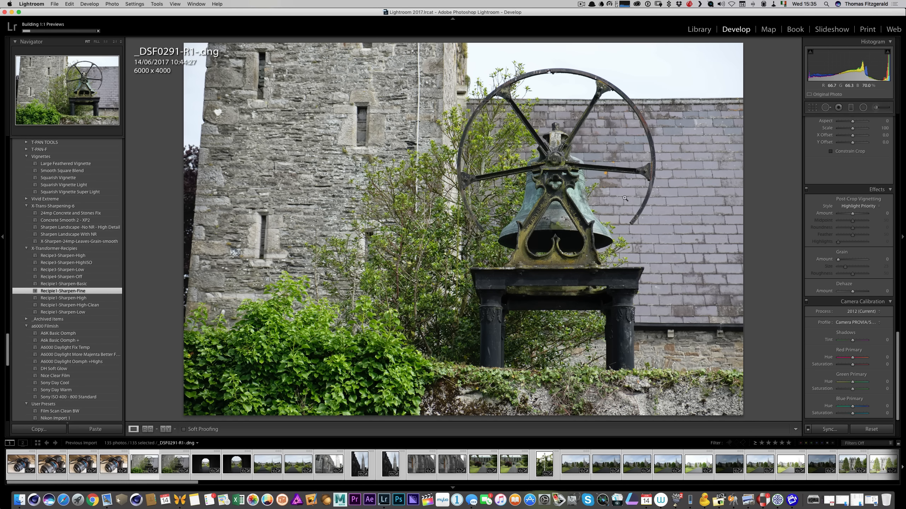
Step: Inspect the archway photo _DSF0294-R1-.dng and its sharpening settings at close zoom, and apply the Recipie1-Sharpen-High-Clean preset to it
{"action": "scroll", "coordinate": [810, 155], "scroll_direction": "up", "scroll_amount": 10}
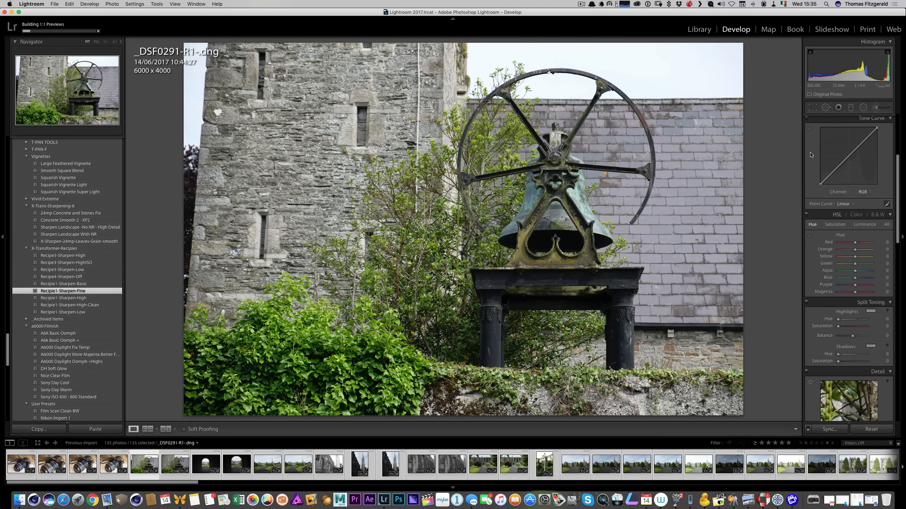
{"action": "scroll", "coordinate": [810, 155], "scroll_direction": "up", "scroll_amount": 5}
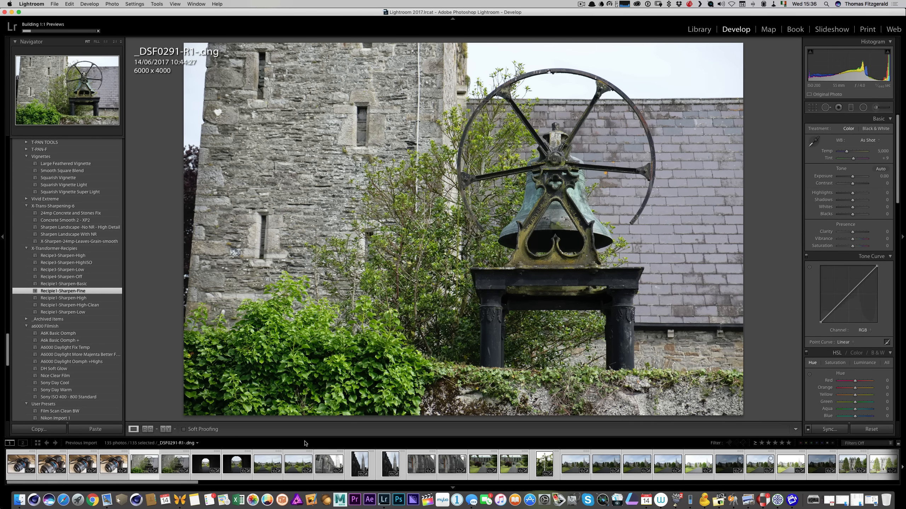
{"action": "left_click", "coordinate": [206, 464]}
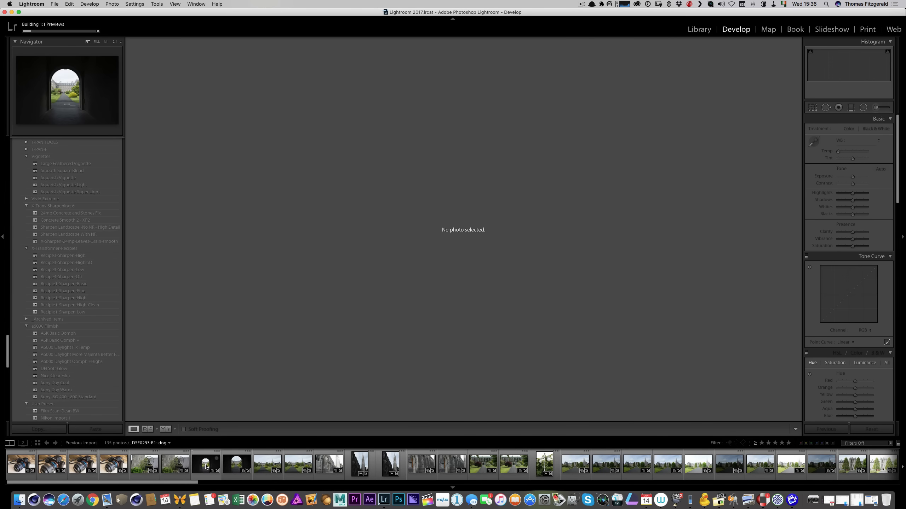
{"action": "left_click", "coordinate": [237, 464]}
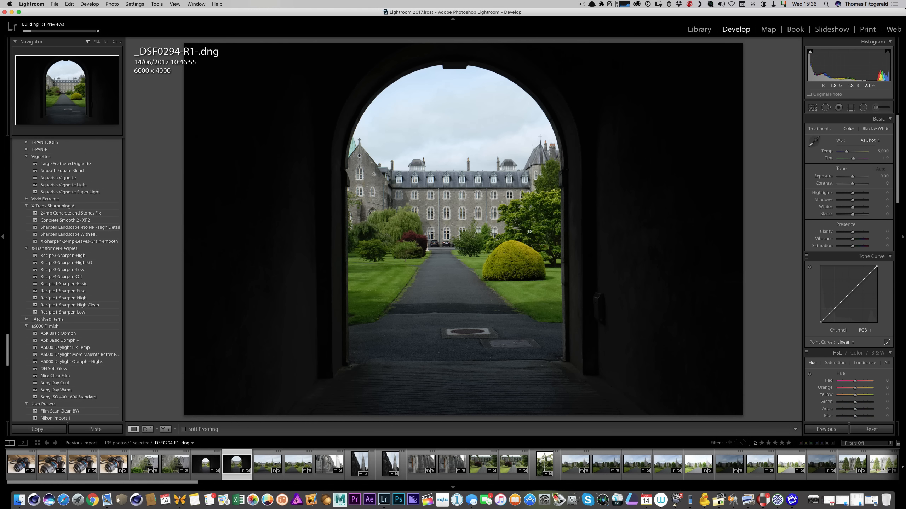
{"action": "left_click", "coordinate": [399, 219]}
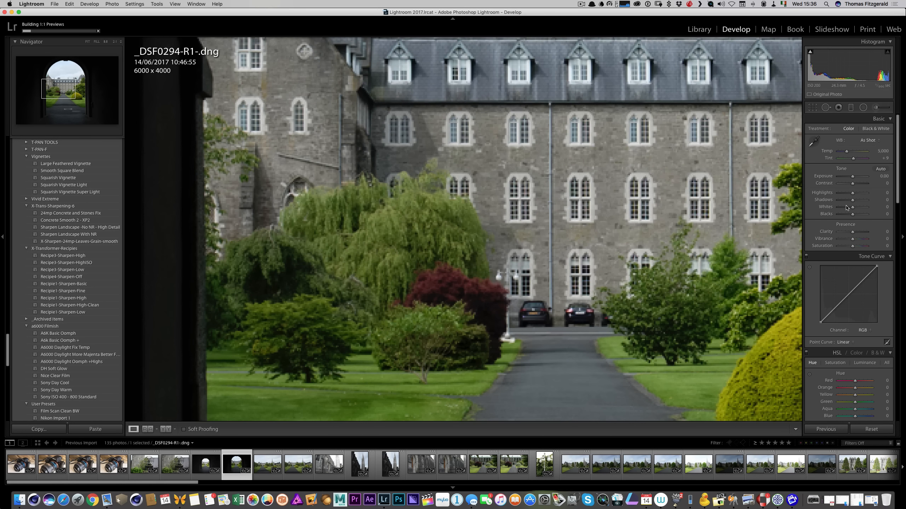
{"action": "scroll", "coordinate": [846, 208], "scroll_direction": "down", "scroll_amount": 1}
{"action": "scroll", "coordinate": [847, 208], "scroll_direction": "down", "scroll_amount": 15}
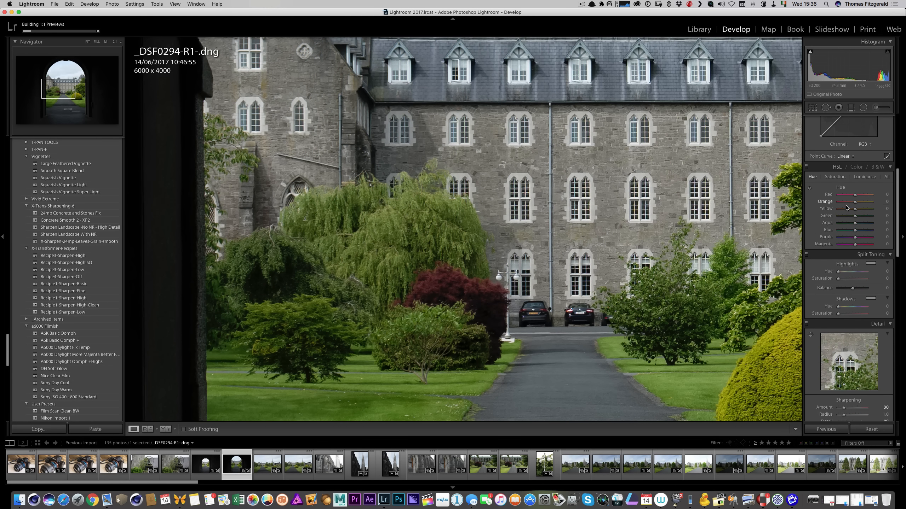
{"action": "scroll", "coordinate": [847, 208], "scroll_direction": "down", "scroll_amount": 5}
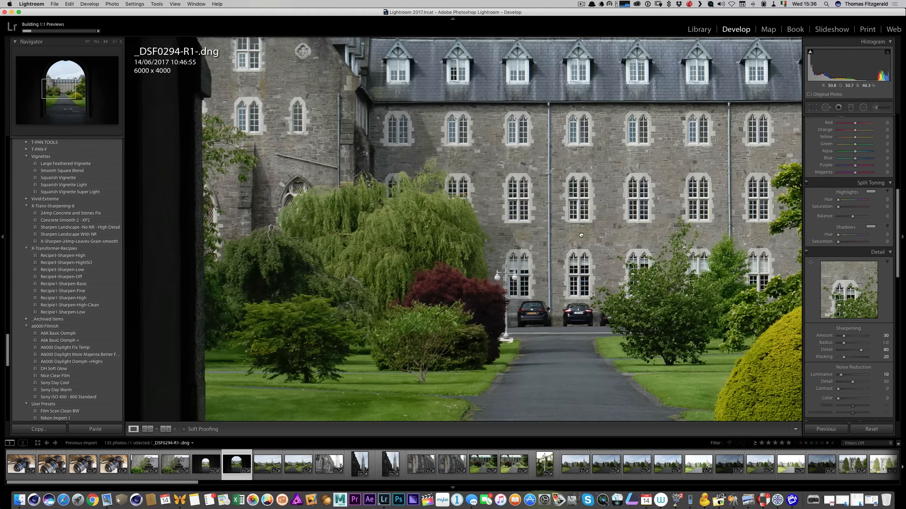
{"action": "left_click_drag", "start_coordinate": [644, 234], "coordinate": [581, 235]}
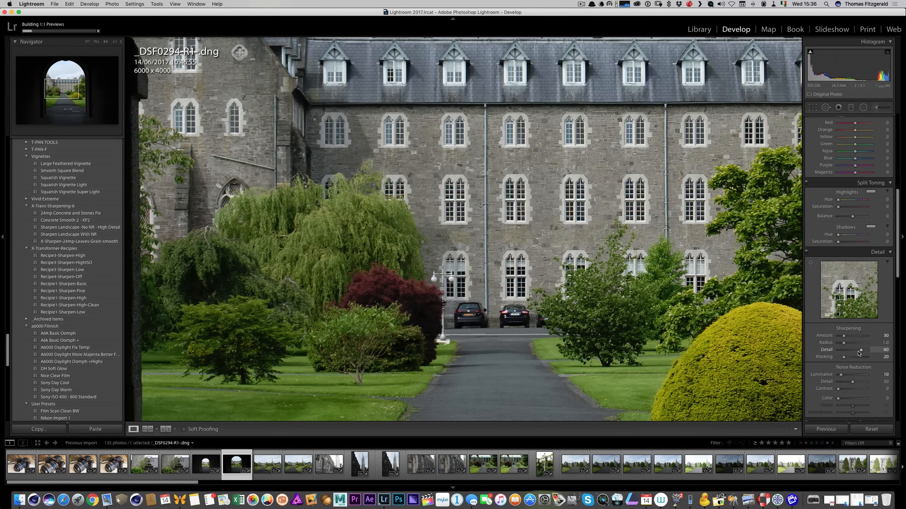
{"action": "left_click", "coordinate": [81, 305]}
{"action": "left_click", "coordinate": [342, 152]}
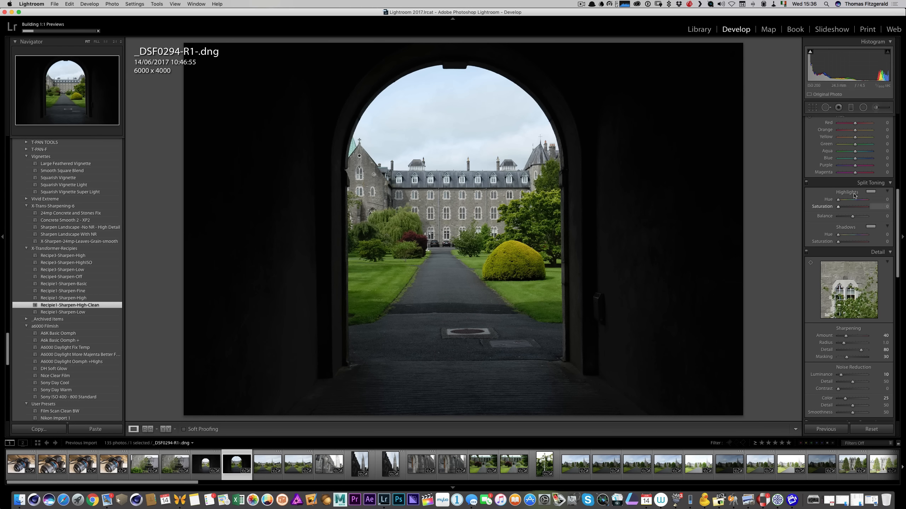
Step: Set the archway photo's Clarity to +19, Highlights to -19 and Shadows to +99, raise Vibrance slightly, and rate it five stars
{"action": "scroll", "coordinate": [849, 214], "scroll_direction": "up", "scroll_amount": 12}
{"action": "left_click_drag", "start_coordinate": [852, 231], "coordinate": [856, 234]}
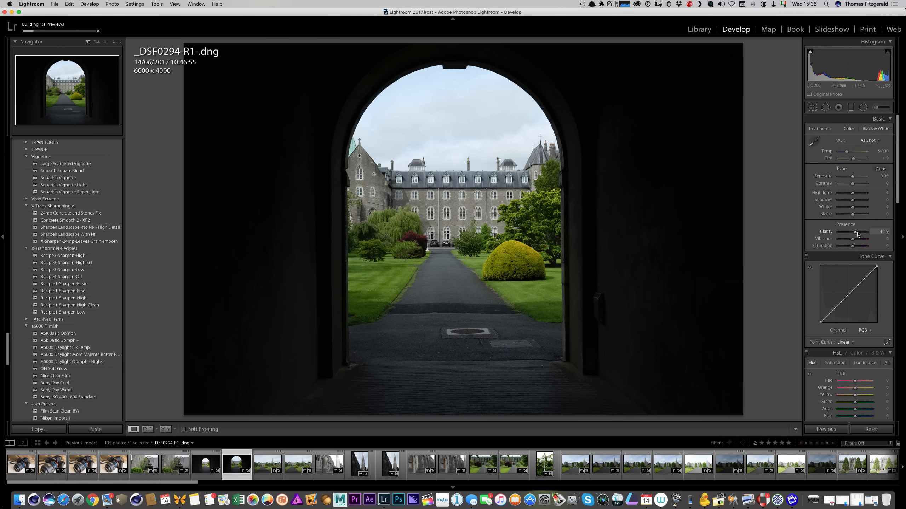
{"action": "left_click_drag", "start_coordinate": [852, 193], "coordinate": [849, 194]}
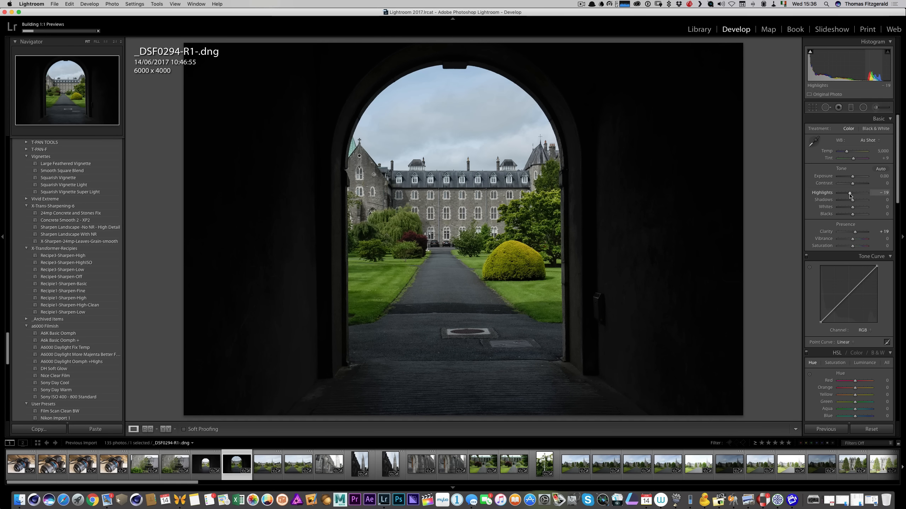
{"action": "left_click", "coordinate": [867, 201]}
{"action": "left_click_drag", "start_coordinate": [867, 203], "coordinate": [868, 202]}
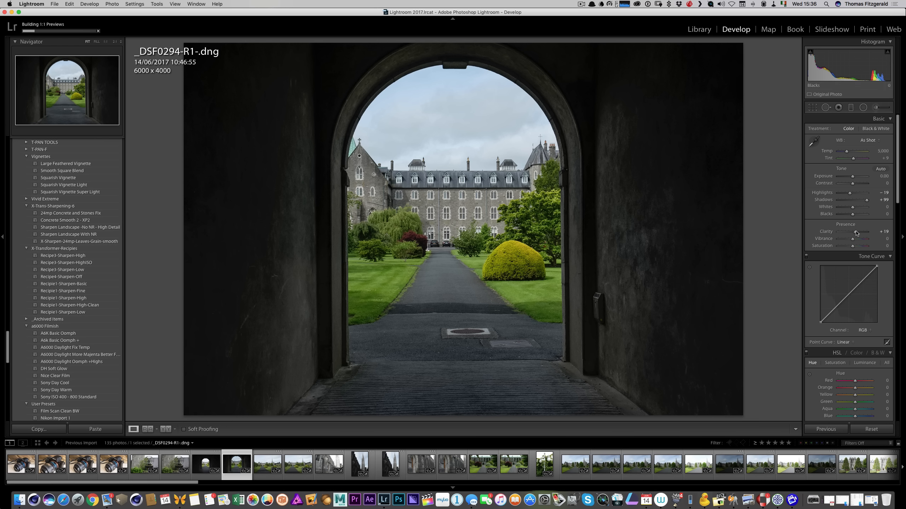
{"action": "left_click_drag", "start_coordinate": [852, 239], "coordinate": [857, 240]}
{"action": "key", "text": "5"}
Step: Open the church and garden photo _DSF0296-R1-.dng and set Highlights to -45, Clarity to +26 and Vibrance to +21
{"action": "left_click", "coordinate": [299, 464]}
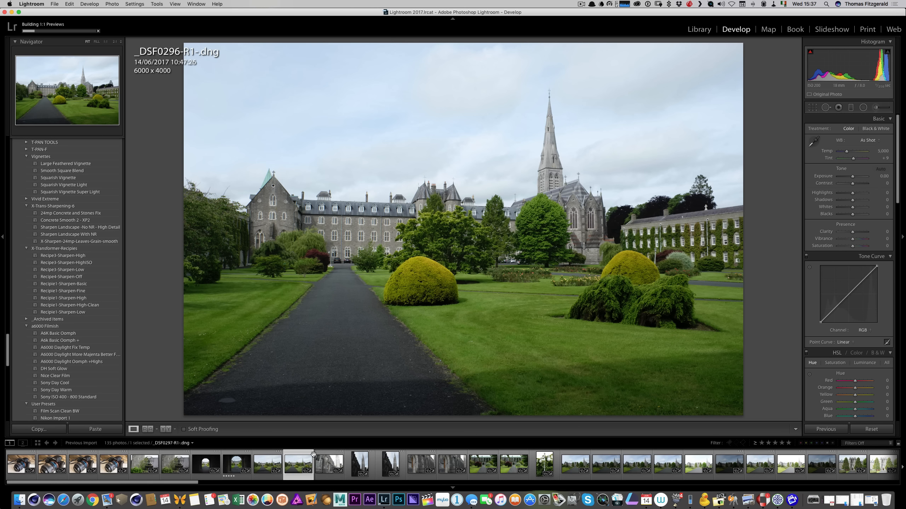
{"action": "left_click", "coordinate": [846, 194]}
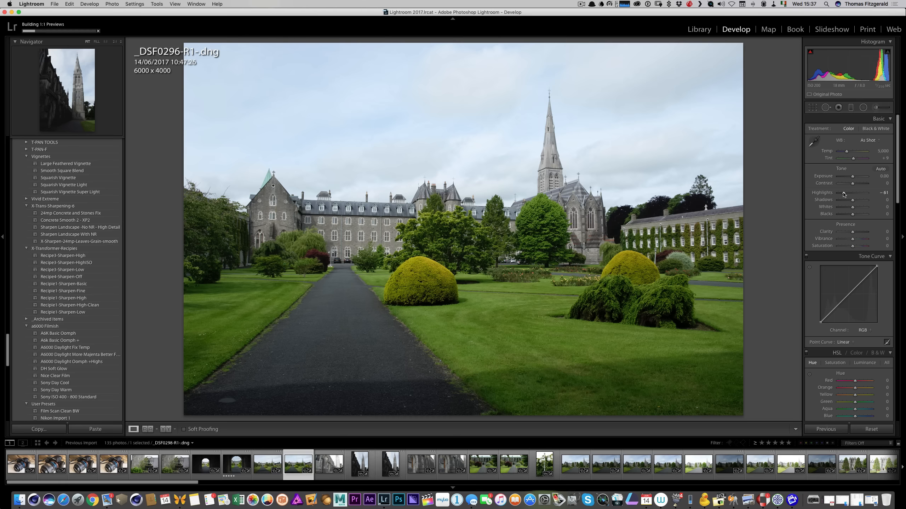
{"action": "left_click_drag", "start_coordinate": [844, 194], "coordinate": [848, 196]}
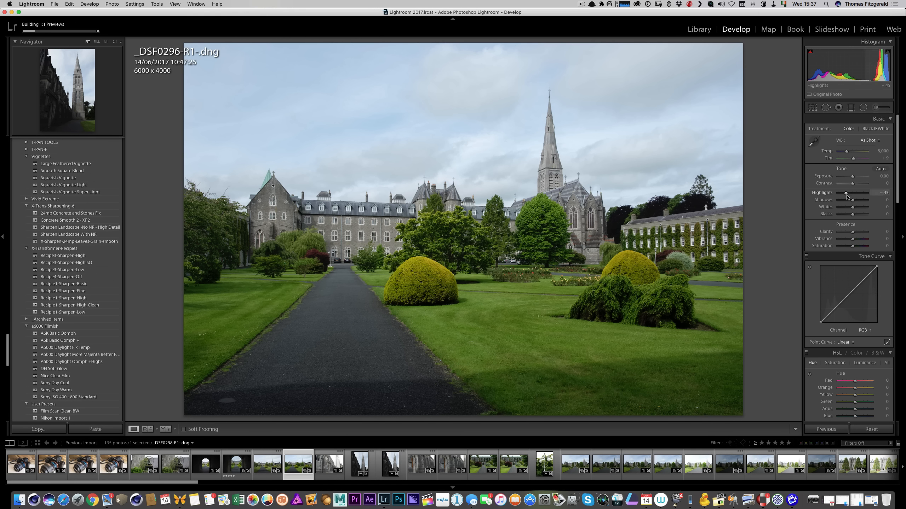
{"action": "left_click_drag", "start_coordinate": [857, 234], "coordinate": [855, 235]}
{"action": "left_click", "coordinate": [855, 239]}
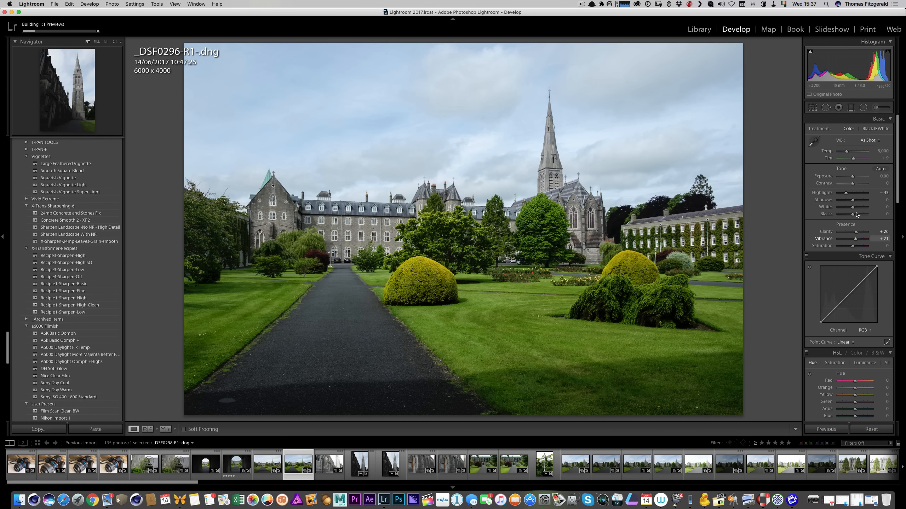
Step: Add a graduated filter from the upper sky down to the base of the buildings, with its Contrast set to 31
{"action": "left_click", "coordinate": [851, 107]}
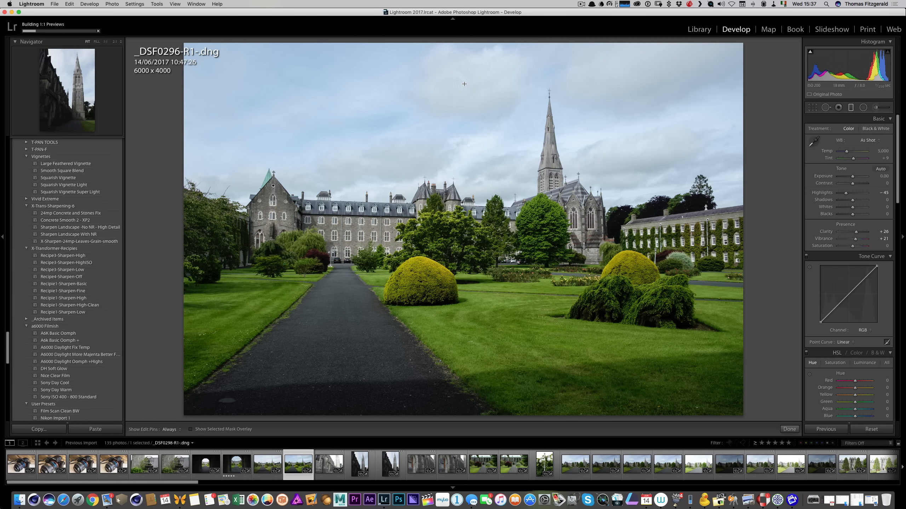
{"action": "left_click_drag", "start_coordinate": [464, 84], "coordinate": [465, 269]}
{"action": "mouse_move", "coordinate": [852, 169]}
{"action": "left_mouse_down"}
{"action": "mouse_move", "coordinate": [840, 170]}
{"action": "mouse_move", "coordinate": [857, 162]}
{"action": "left_mouse_up"}
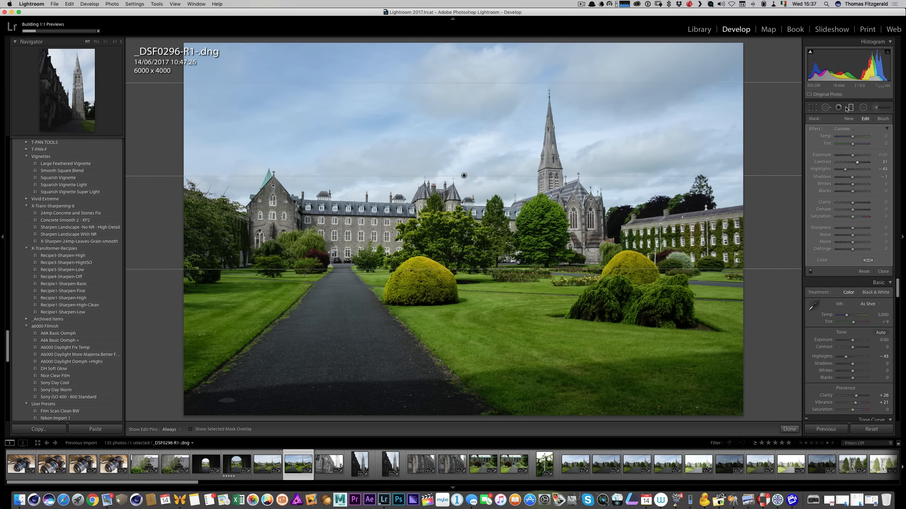
{"action": "key", "text": "m"}
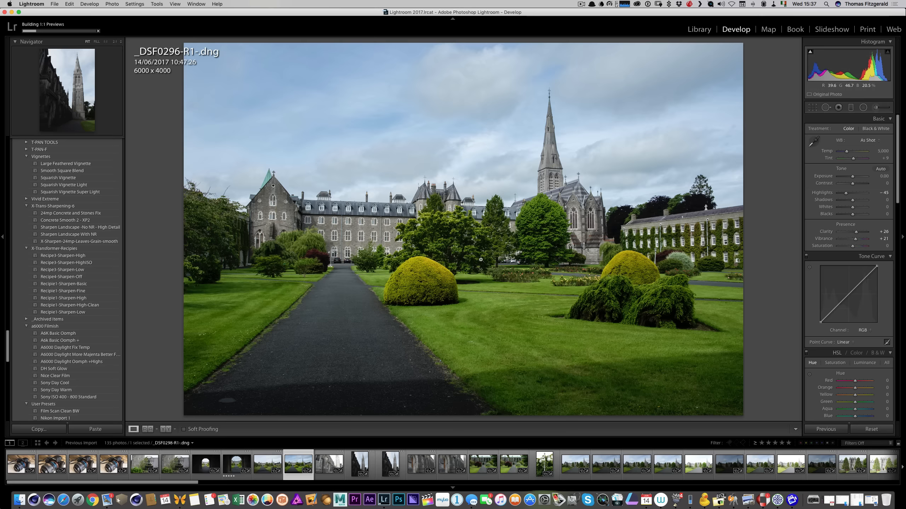
Step: Apply the MT - Rectangle Vignette Soft + preset to the church and garden photo and set its Exposure to +0.12
{"action": "scroll", "coordinate": [38, 229], "scroll_direction": "up", "scroll_amount": 12}
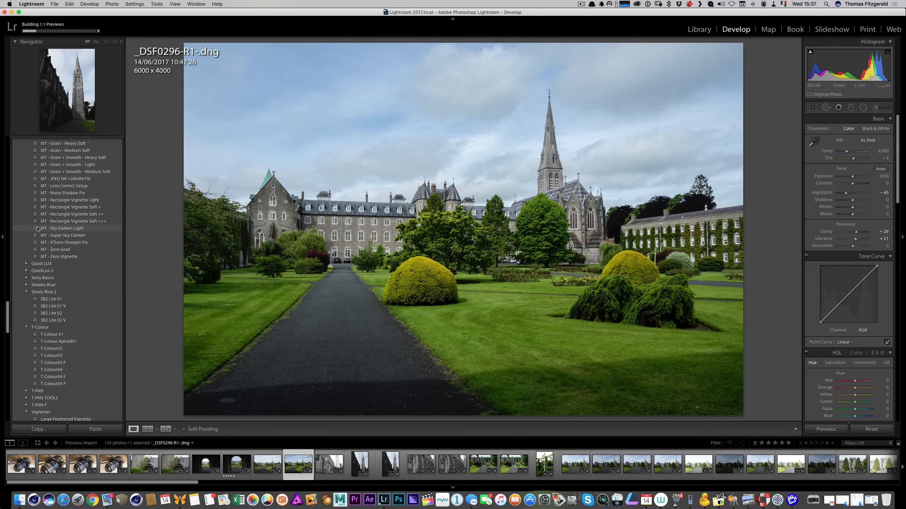
{"action": "scroll", "coordinate": [38, 229], "scroll_direction": "up", "scroll_amount": 3}
{"action": "left_click", "coordinate": [74, 243]}
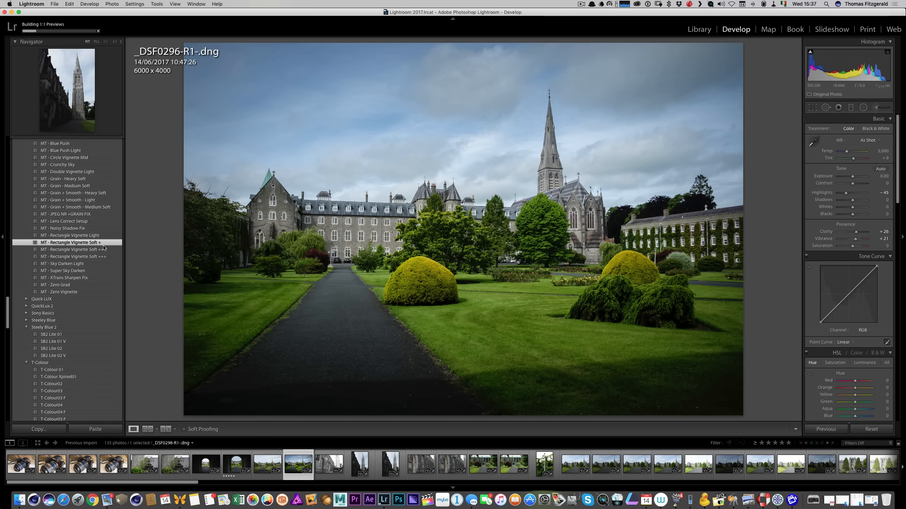
{"action": "left_click_drag", "start_coordinate": [852, 176], "coordinate": [853, 177]}
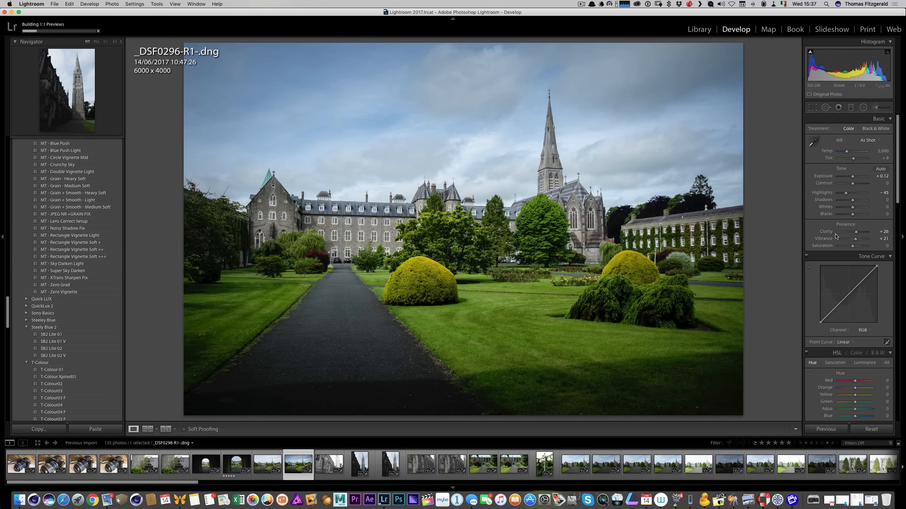
Step: Set the photo's post-crop vignetting Amount to -16 and rate the photo five stars
{"action": "scroll", "coordinate": [851, 251], "scroll_direction": "down", "scroll_amount": 15}
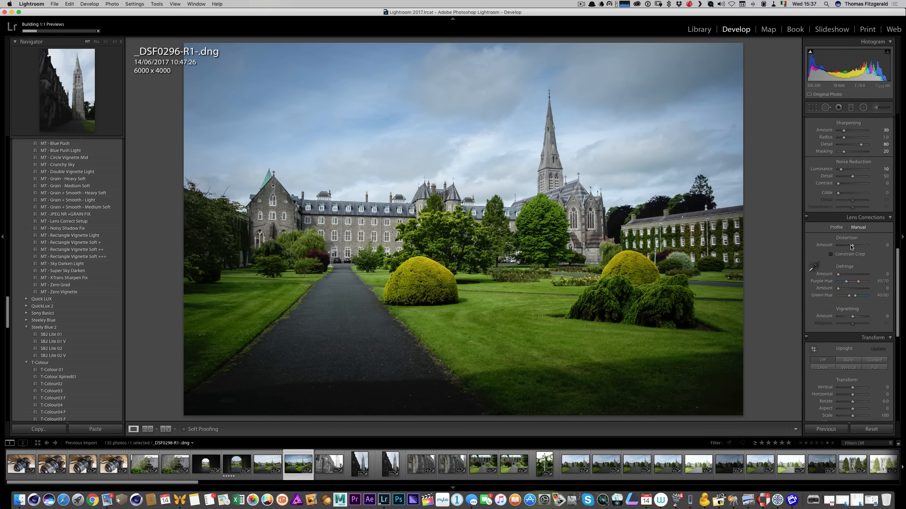
{"action": "scroll", "coordinate": [852, 250], "scroll_direction": "down", "scroll_amount": 5}
{"action": "left_click_drag", "start_coordinate": [849, 261], "coordinate": [852, 263]}
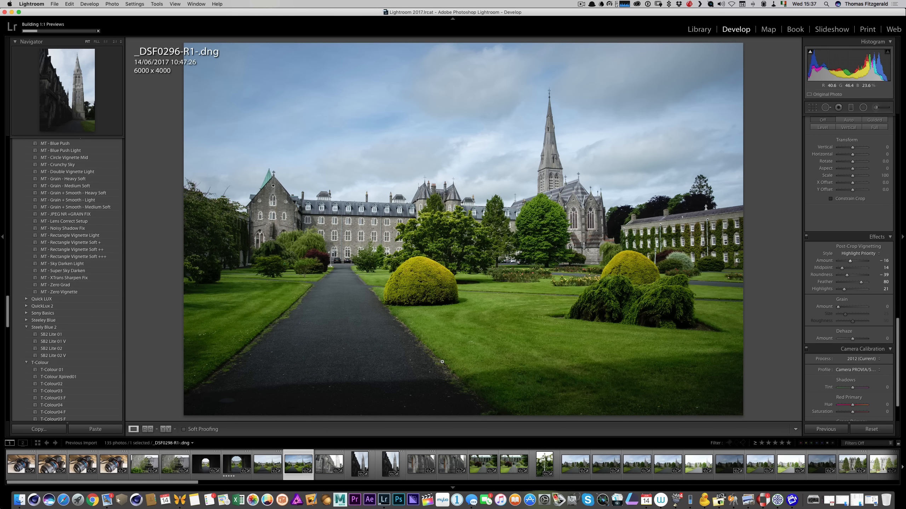
{"action": "key", "text": "5"}
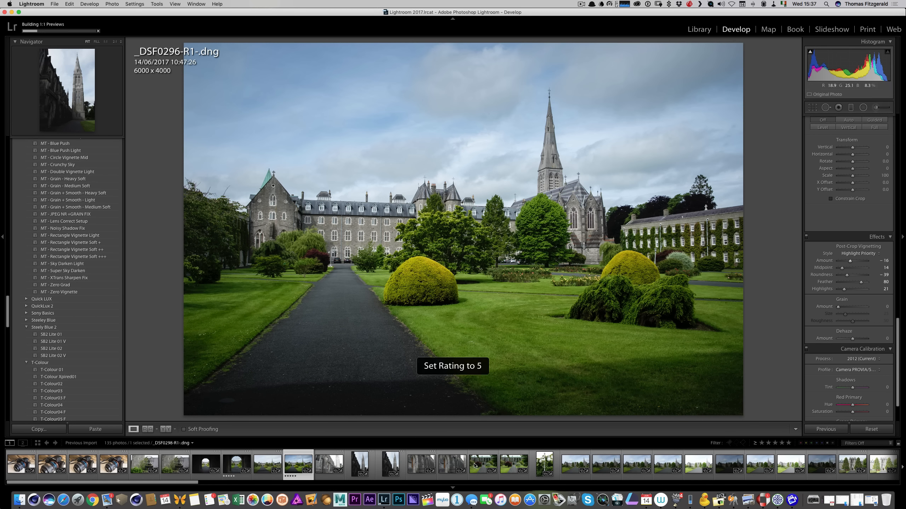
Step: Open the stone buttress photo _DSF0301-R1-.dng and check its lens profile correction settings
{"action": "left_click", "coordinate": [446, 467]}
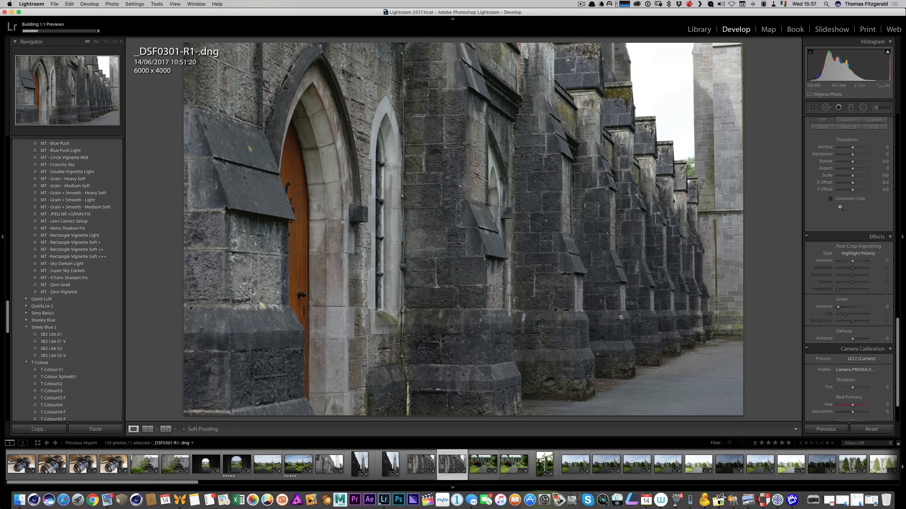
{"action": "scroll", "coordinate": [840, 208], "scroll_direction": "up", "scroll_amount": 10}
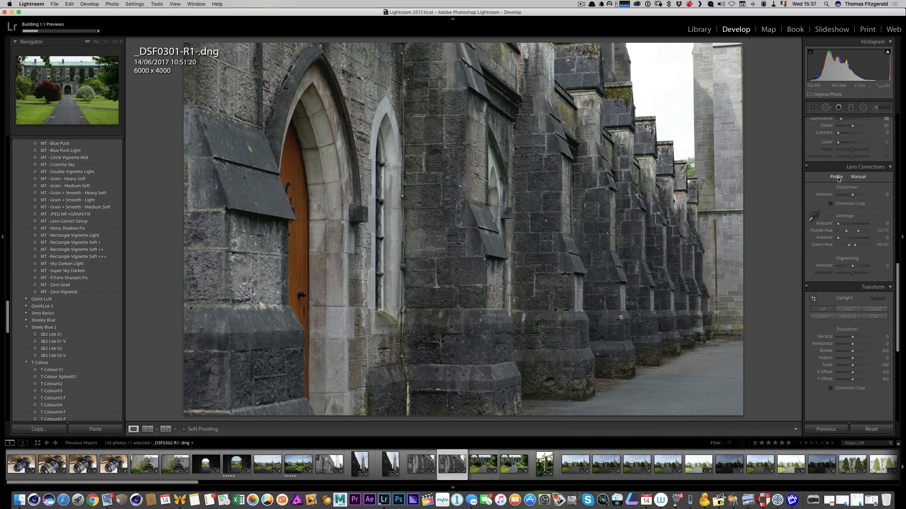
{"action": "left_click", "coordinate": [836, 177]}
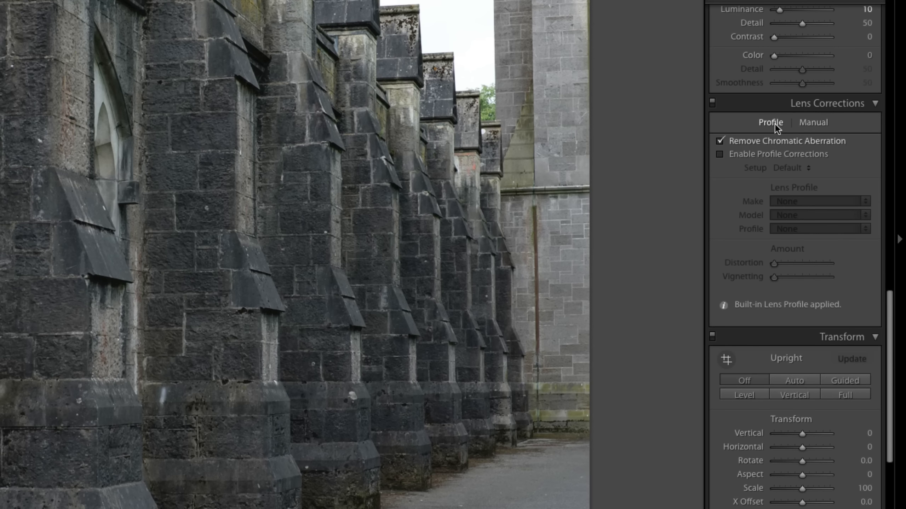
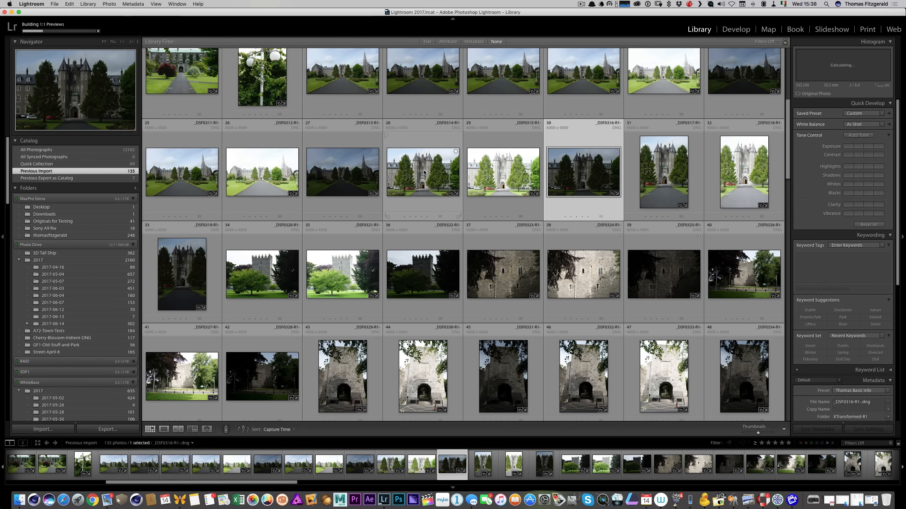
Step: Merge the three bracketed castle photos _DSF0314 to _DSF0316 into an HDR with the deghost amount set to Low
{"action": "left_click", "coordinate": [435, 172], "text": "shift"}
{"action": "right_click", "coordinate": [435, 172]}
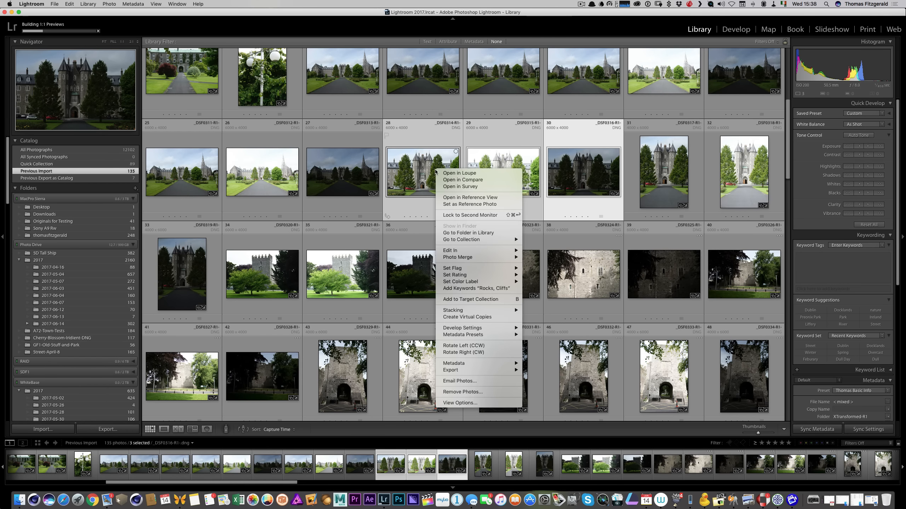
{"action": "key", "text": "Escape"}
{"action": "right_click", "coordinate": [435, 171]}
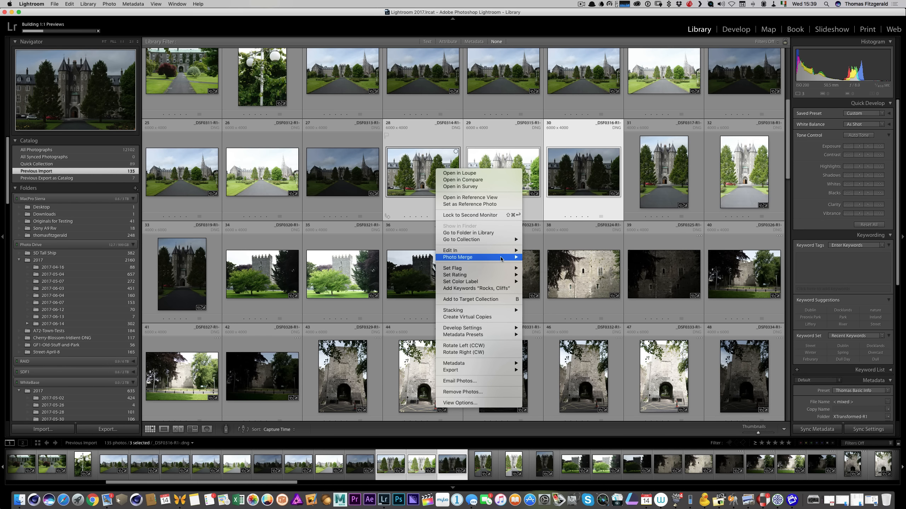
{"action": "left_click", "coordinate": [559, 261]}
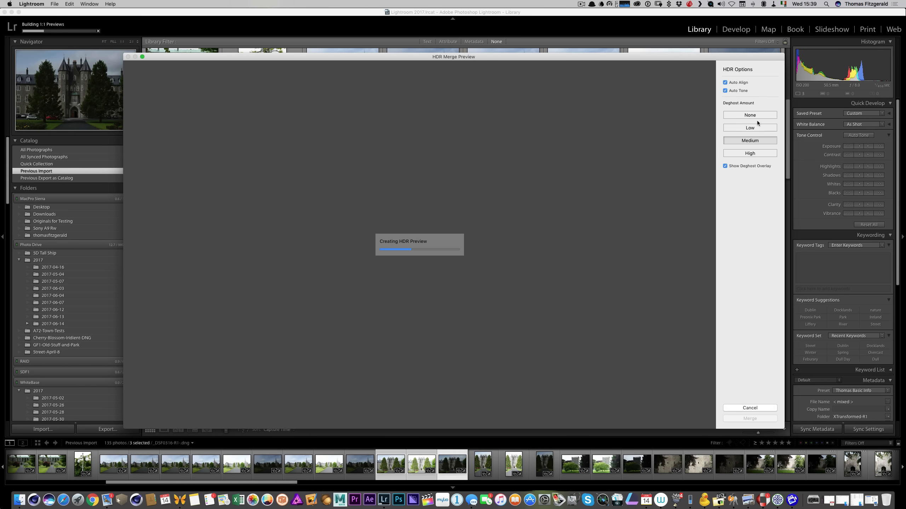
{"action": "left_click", "coordinate": [747, 128]}
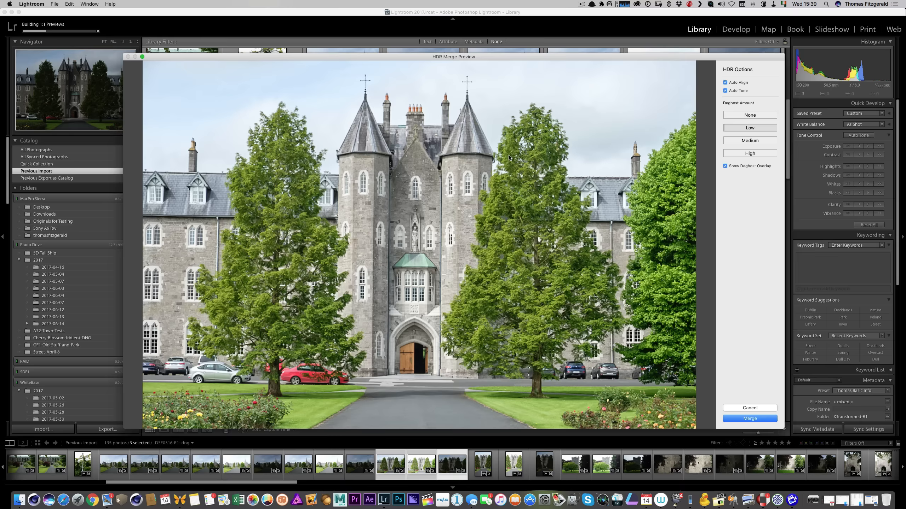
{"action": "left_click", "coordinate": [748, 420]}
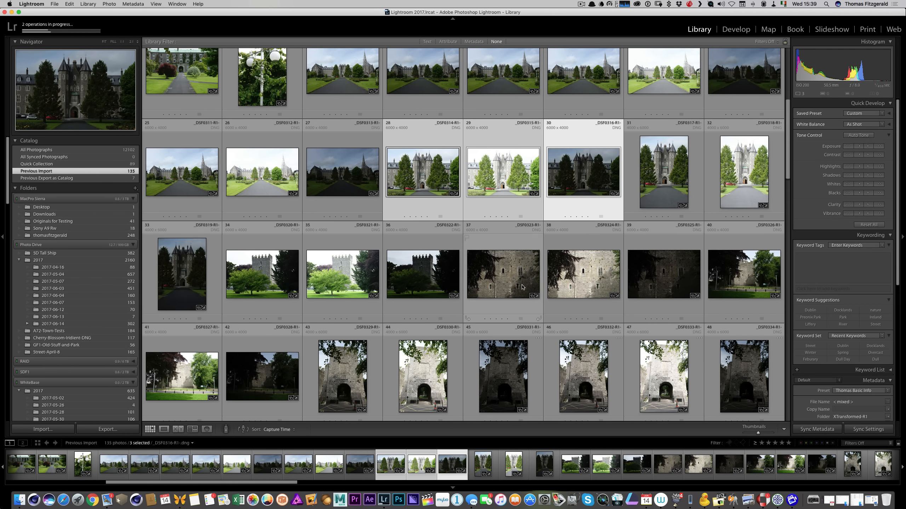
Step: Merge the three portrait-format castle exposures _DSF0317 to _DSF0319 into an HDR
{"action": "left_click", "coordinate": [655, 194]}
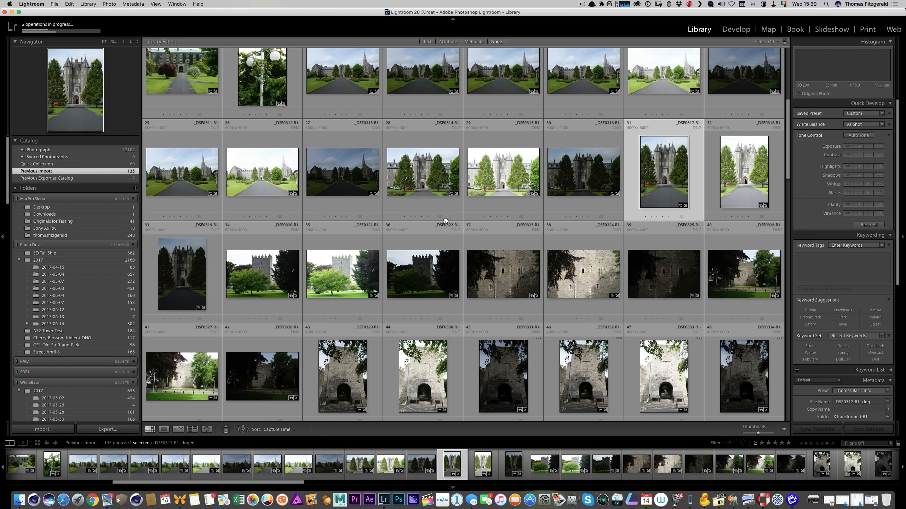
{"action": "left_click", "coordinate": [176, 268], "text": "shift"}
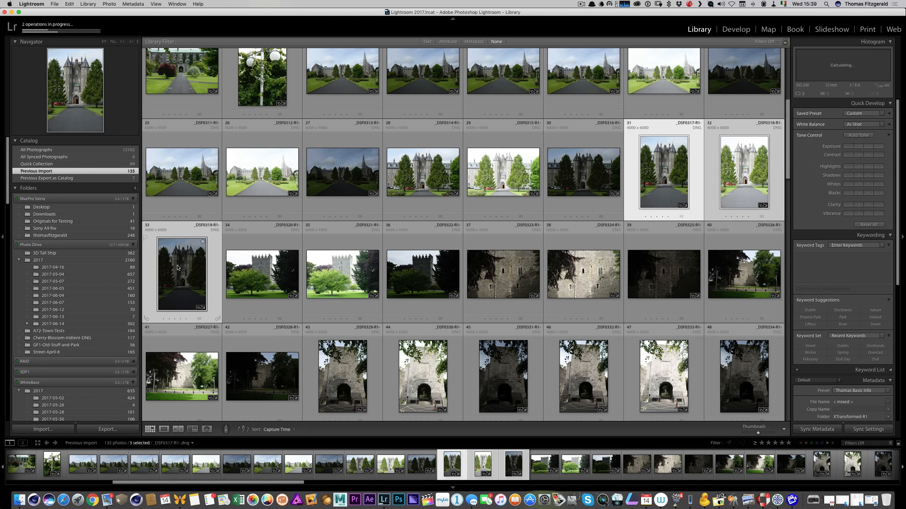
{"action": "right_click", "coordinate": [179, 267]}
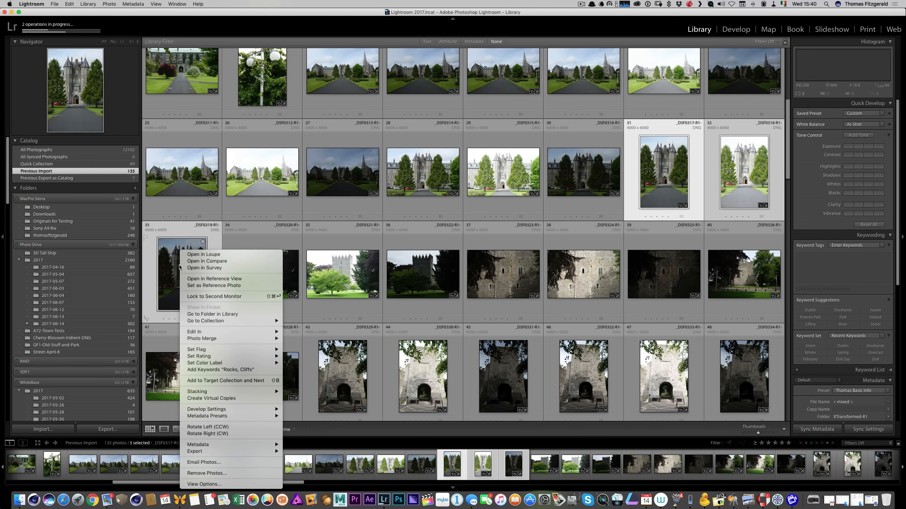
{"action": "mouse_move", "coordinate": [226, 339]}
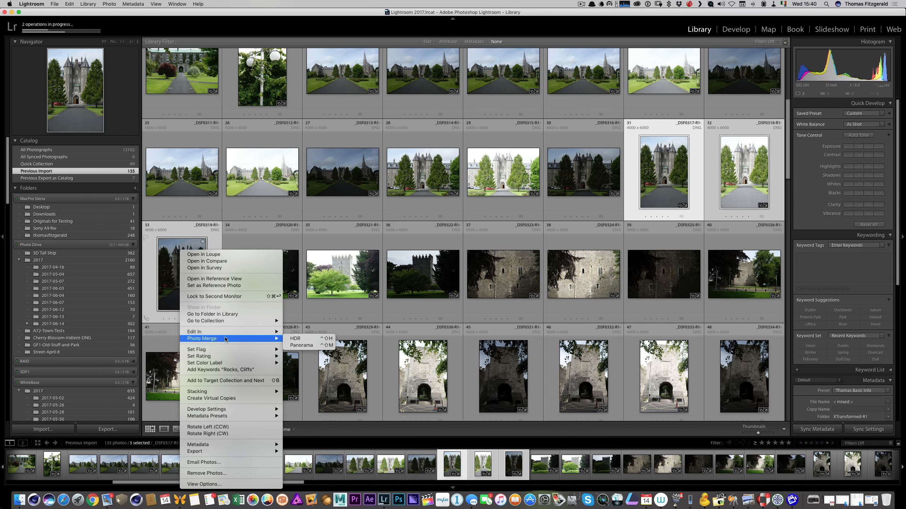
{"action": "left_click", "coordinate": [302, 339]}
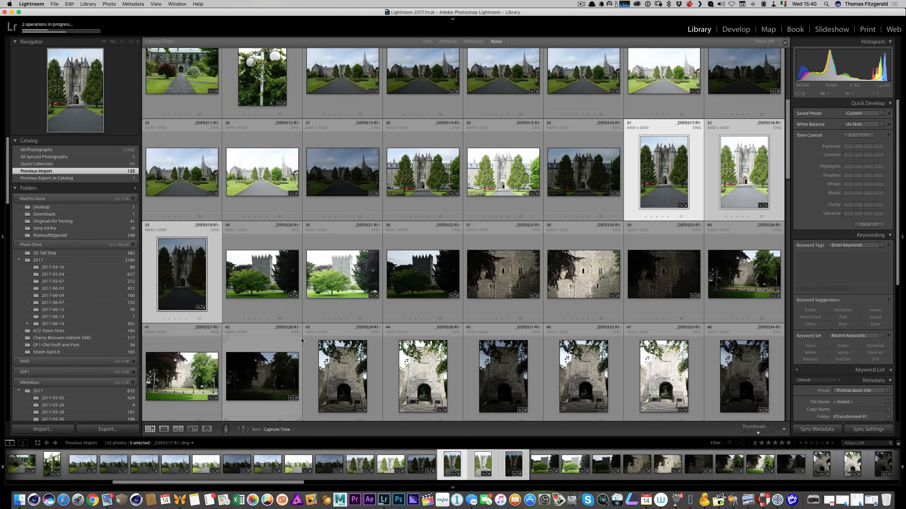
Step: Merge the three tower and green tree exposures _DSF0320 to _DSF0322 into an HDR without the preview dialog
{"action": "left_click", "coordinate": [271, 282]}
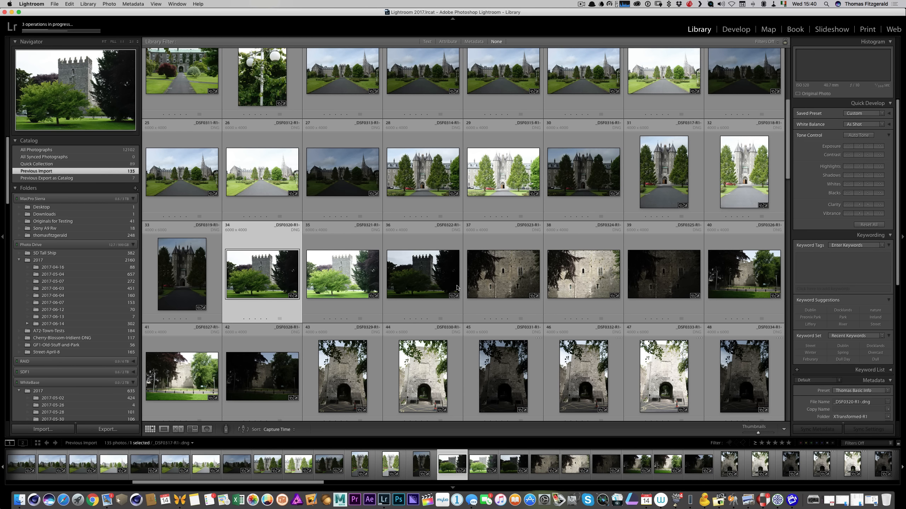
{"action": "left_click", "coordinate": [441, 286], "text": "shift"}
{"action": "right_click", "coordinate": [429, 282]}
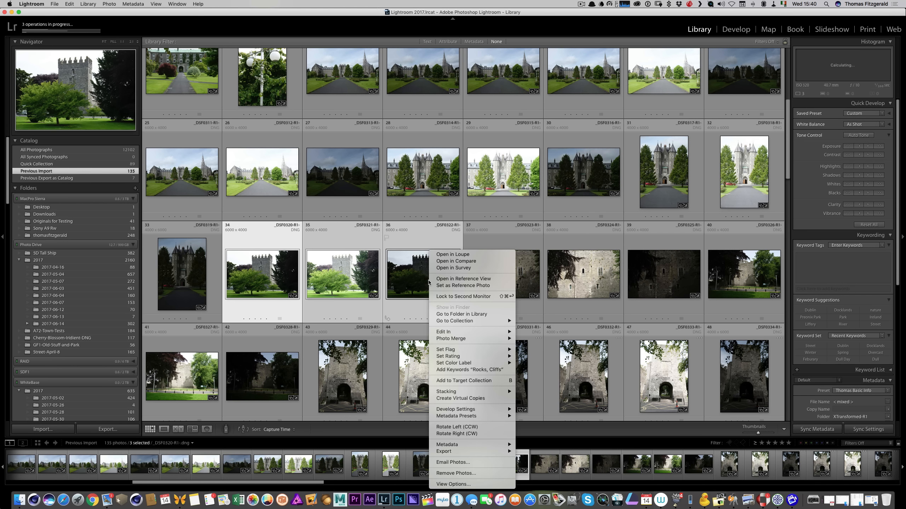
{"action": "mouse_move", "coordinate": [507, 339]}
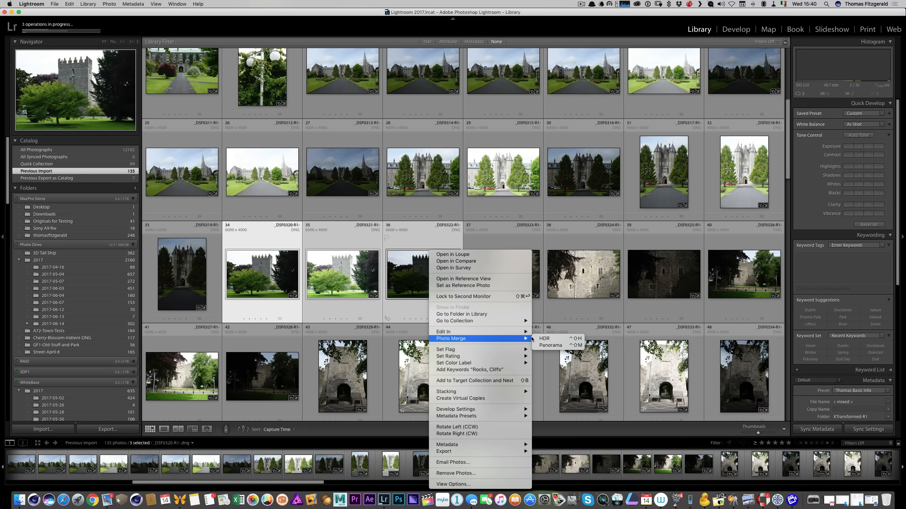
{"action": "left_click", "coordinate": [546, 339], "text": "shift"}
Step: Merge the three backlit ruin wall exposures _DSF0371 to _DSF0373 into an HDR
{"action": "scroll", "coordinate": [529, 322], "scroll_direction": "down", "scroll_amount": 3}
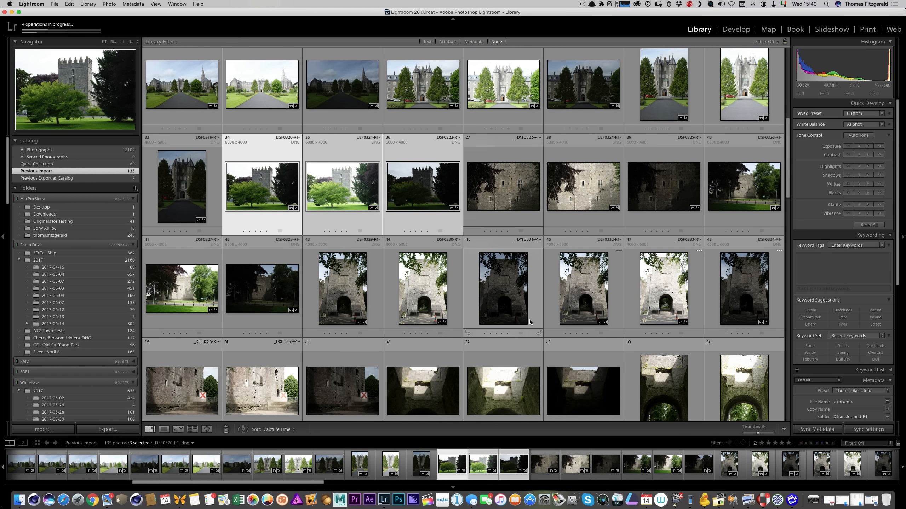
{"action": "scroll", "coordinate": [530, 323], "scroll_direction": "down", "scroll_amount": 3}
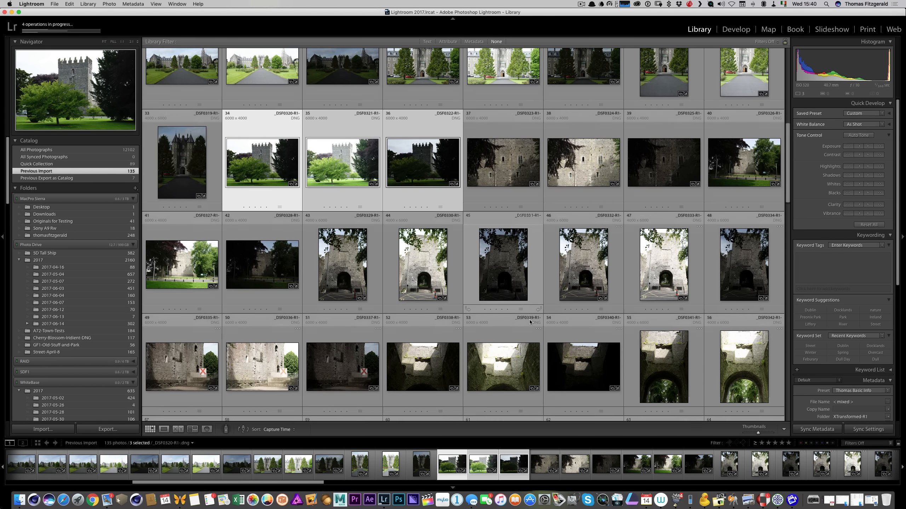
{"action": "scroll", "coordinate": [530, 322], "scroll_direction": "down", "scroll_amount": 5}
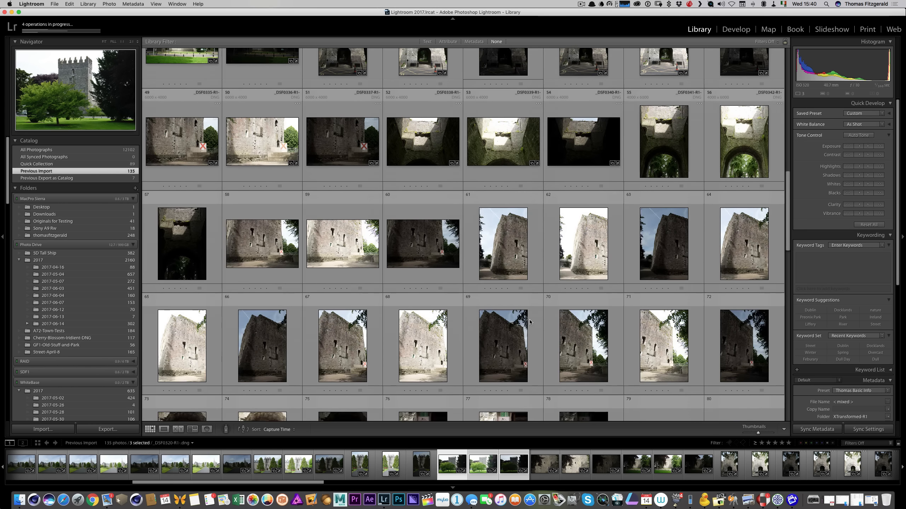
{"action": "scroll", "coordinate": [530, 323], "scroll_direction": "down", "scroll_amount": 4}
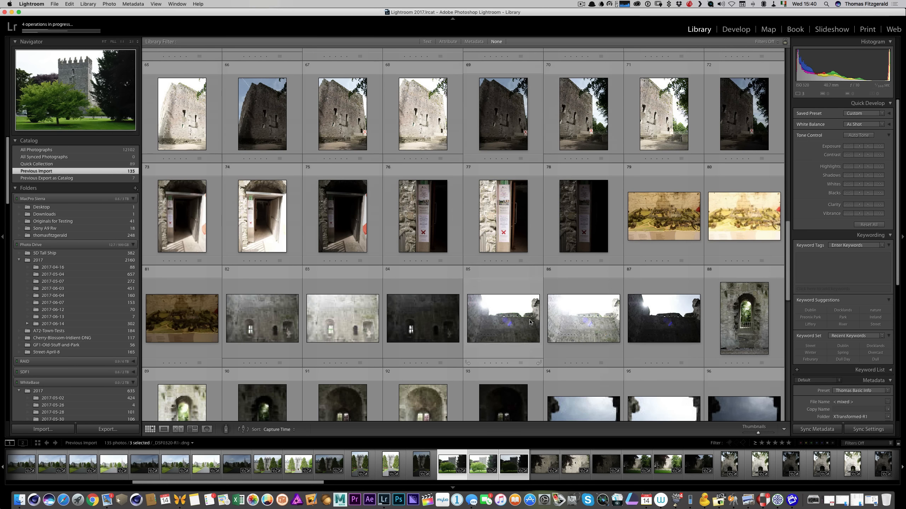
{"action": "scroll", "coordinate": [530, 322], "scroll_direction": "down", "scroll_amount": 2}
{"action": "scroll", "coordinate": [530, 322], "scroll_direction": "down", "scroll_amount": 1}
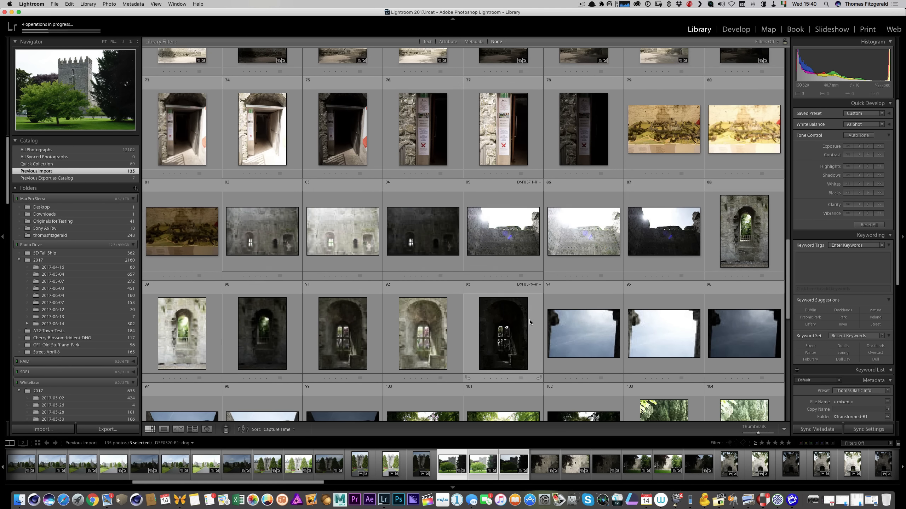
{"action": "left_click", "coordinate": [644, 242]}
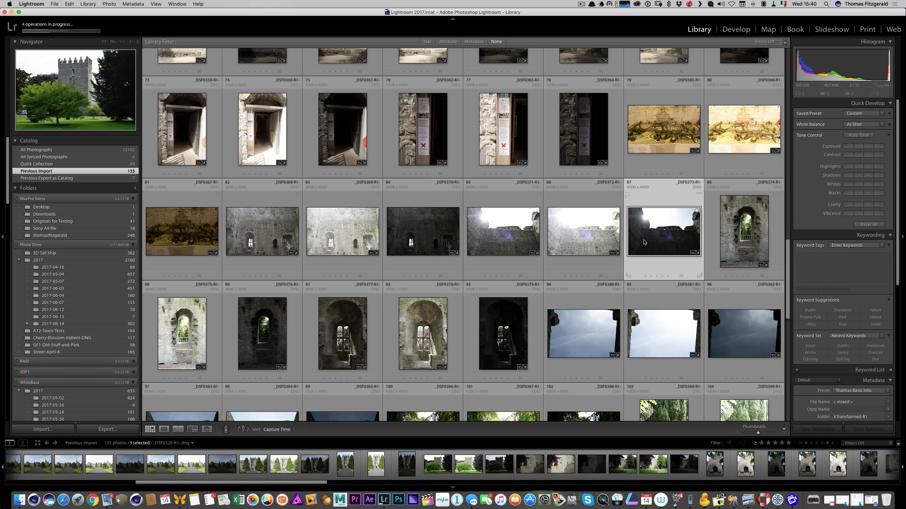
{"action": "left_click", "coordinate": [525, 244], "text": "shift"}
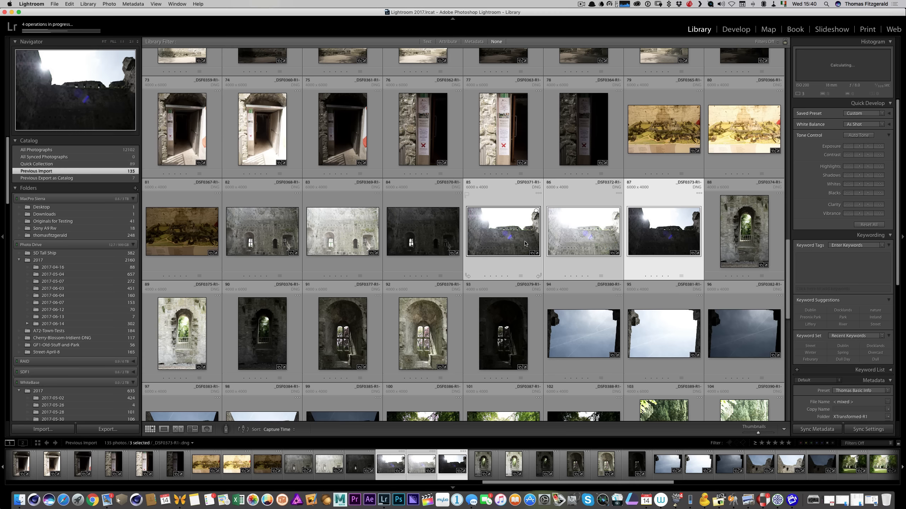
{"action": "right_click", "coordinate": [524, 244]}
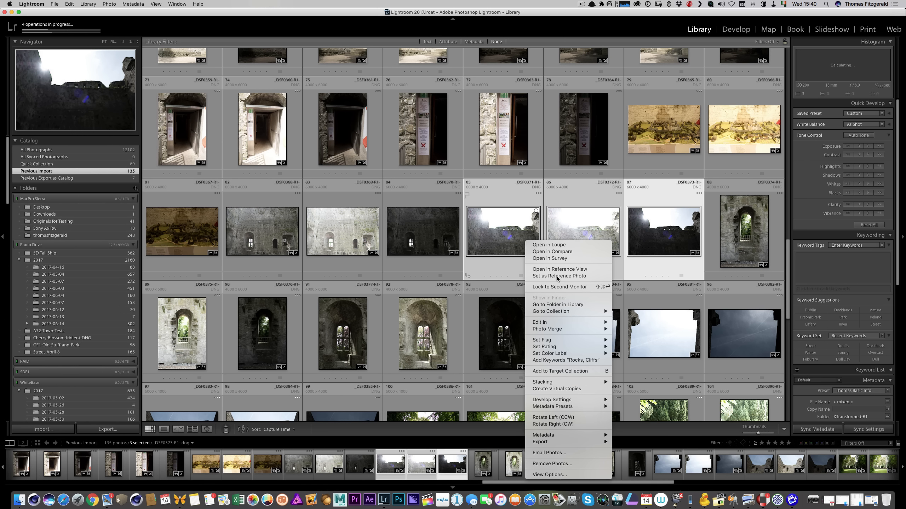
{"action": "mouse_move", "coordinate": [568, 329]}
{"action": "left_click", "coordinate": [646, 331]}
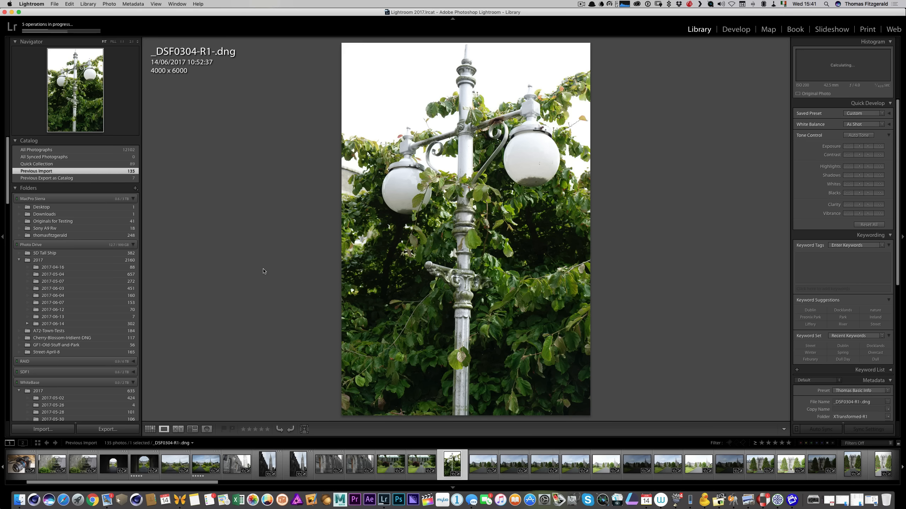
Step: Inspect the leaf detail of the lamp post photo _DSF0304-R1-.dng up close and check the progress of the background operations
{"action": "left_click", "coordinate": [452, 181]}
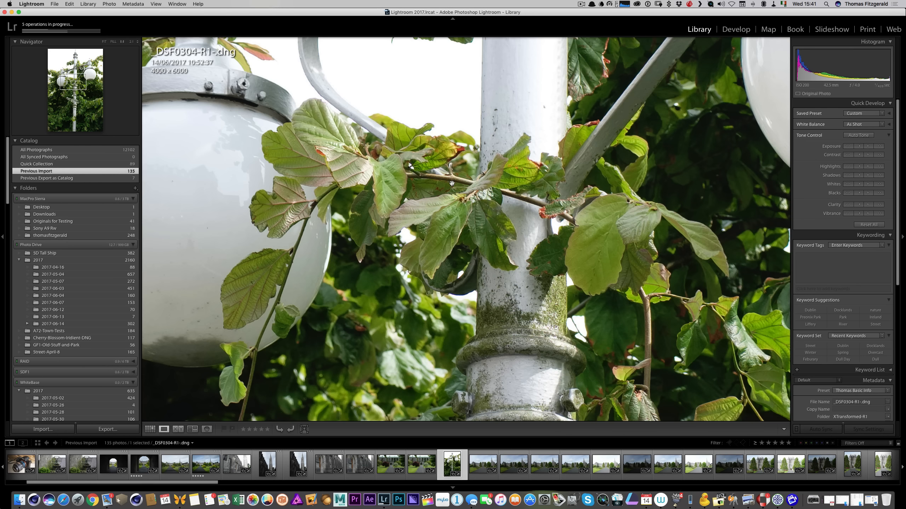
{"action": "left_click_drag", "start_coordinate": [341, 195], "coordinate": [361, 147]}
{"action": "left_click", "coordinate": [450, 189]}
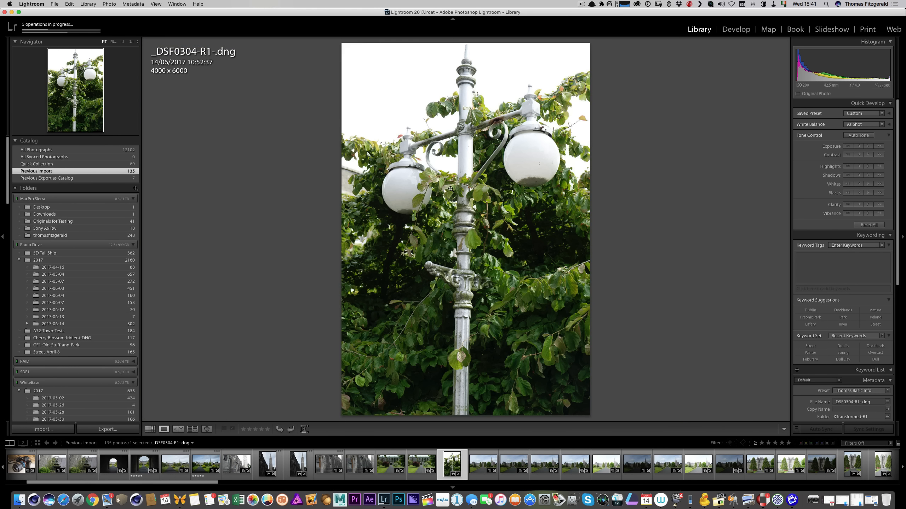
{"action": "left_click", "coordinate": [43, 27]}
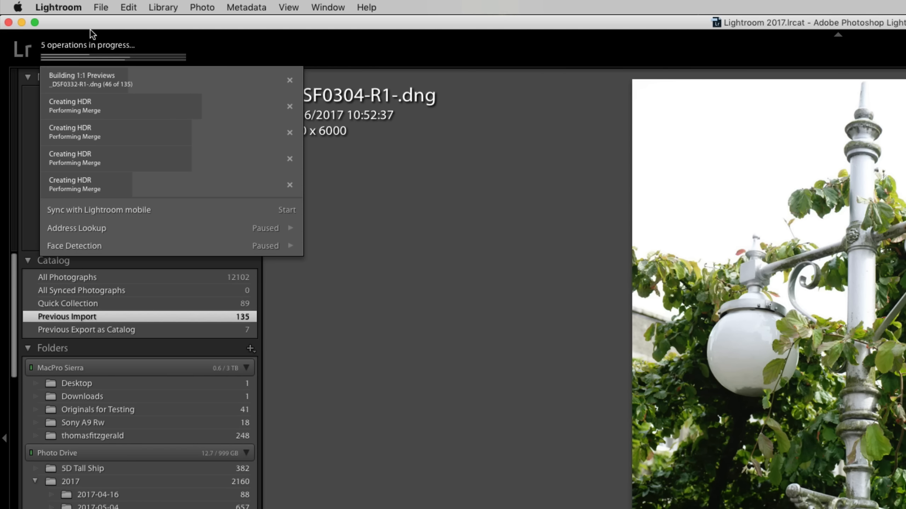
{"action": "left_click", "coordinate": [91, 39]}
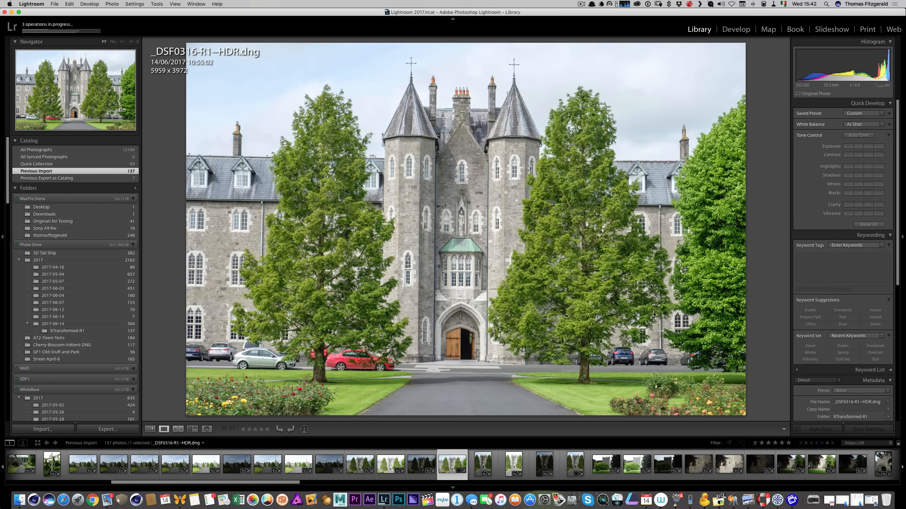
Step: Develop the merged photo _DSF0316-R1--HDR.dng with a Medium Contrast point curve and Clarity set to +26
{"action": "key", "text": "d"}
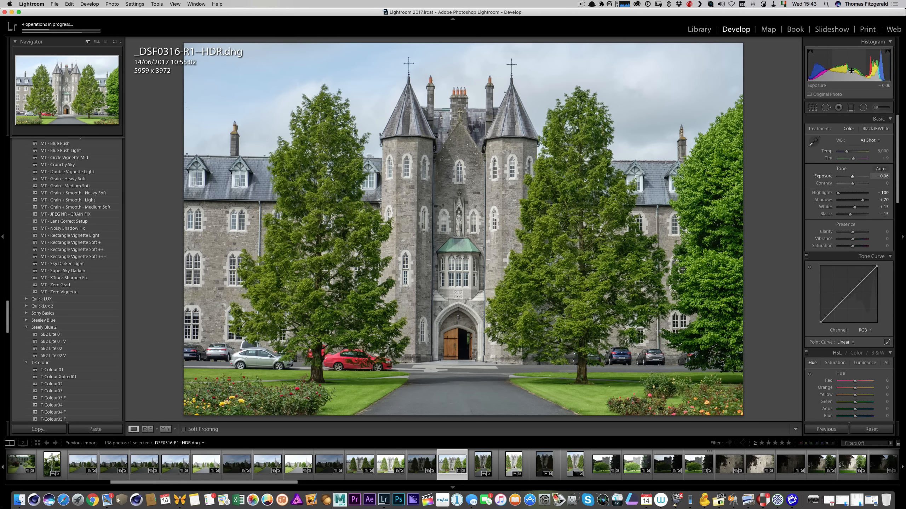
{"action": "left_click", "coordinate": [844, 342]}
{"action": "left_click", "coordinate": [856, 347]}
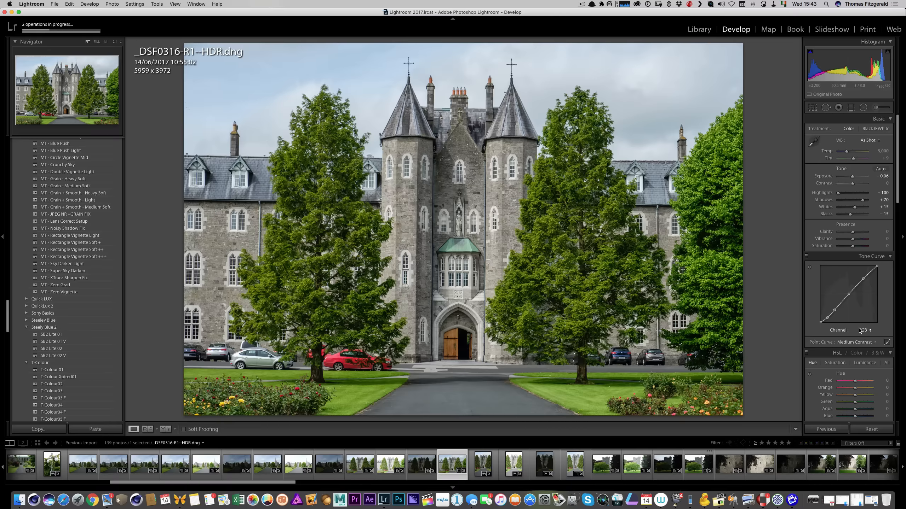
{"action": "left_click", "coordinate": [378, 261]}
{"action": "left_click", "coordinate": [378, 262]}
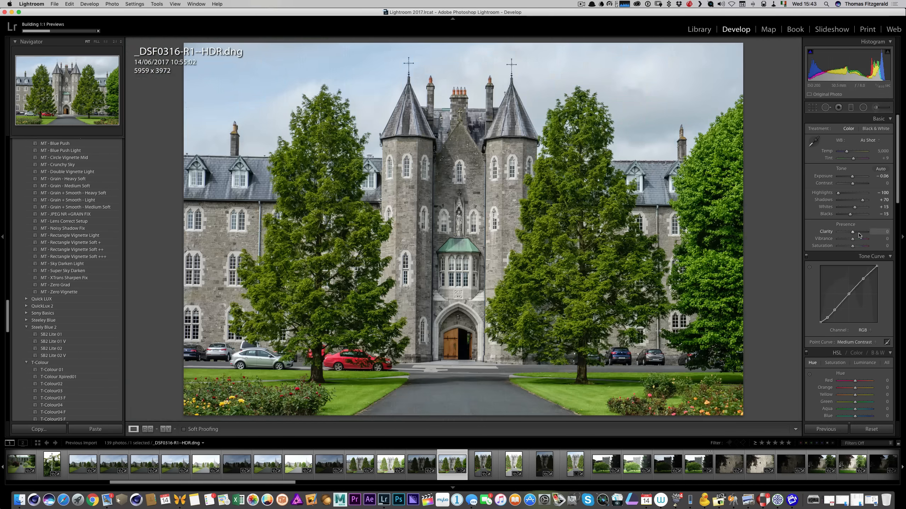
{"action": "left_click_drag", "start_coordinate": [856, 234], "coordinate": [856, 234]}
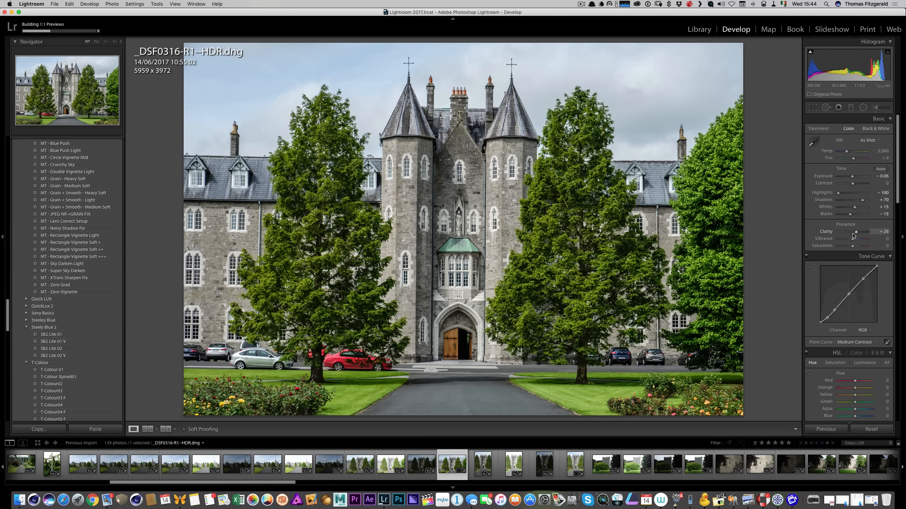
Step: Set the castle HDR's post-crop vignetting Amount to -13 and rate it five stars
{"action": "scroll", "coordinate": [831, 237], "scroll_direction": "down", "scroll_amount": 10}
{"action": "scroll", "coordinate": [831, 237], "scroll_direction": "down", "scroll_amount": 12}
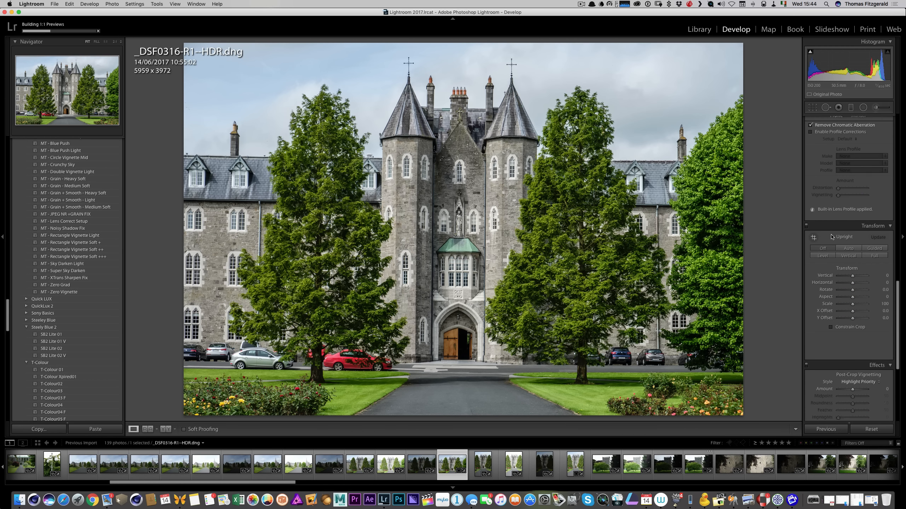
{"action": "left_click_drag", "start_coordinate": [849, 213], "coordinate": [850, 214]}
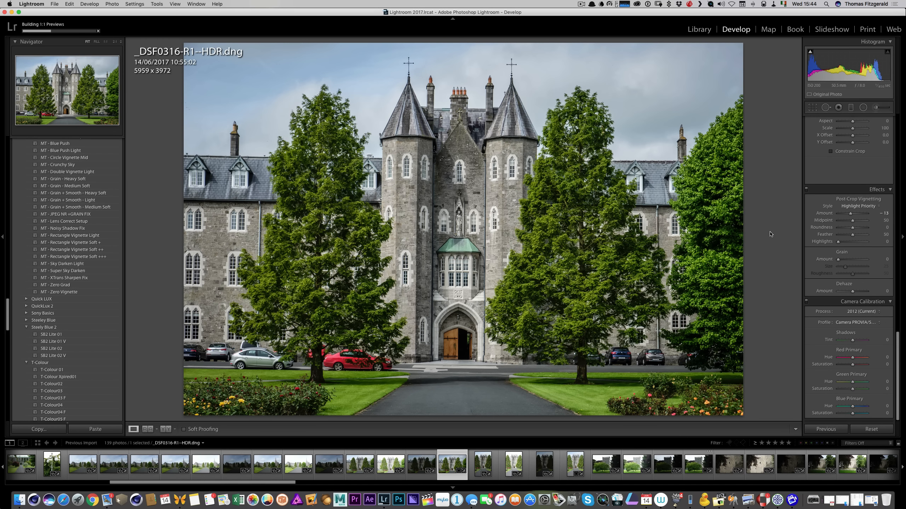
{"action": "key", "text": "5"}
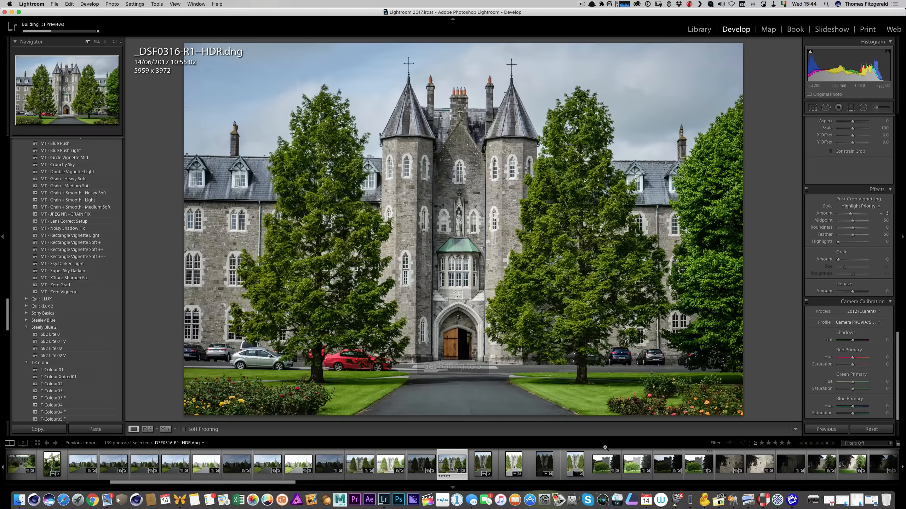
Step: Apply the previous photo's develop settings to the portrait-format HDR _DSF0317-R1--HDR.dng
{"action": "left_click", "coordinate": [573, 467]}
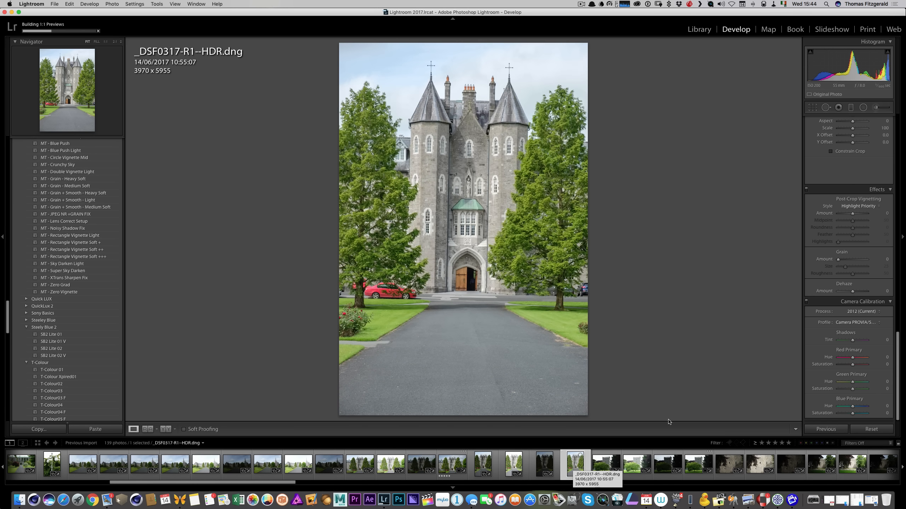
{"action": "left_click", "coordinate": [826, 430]}
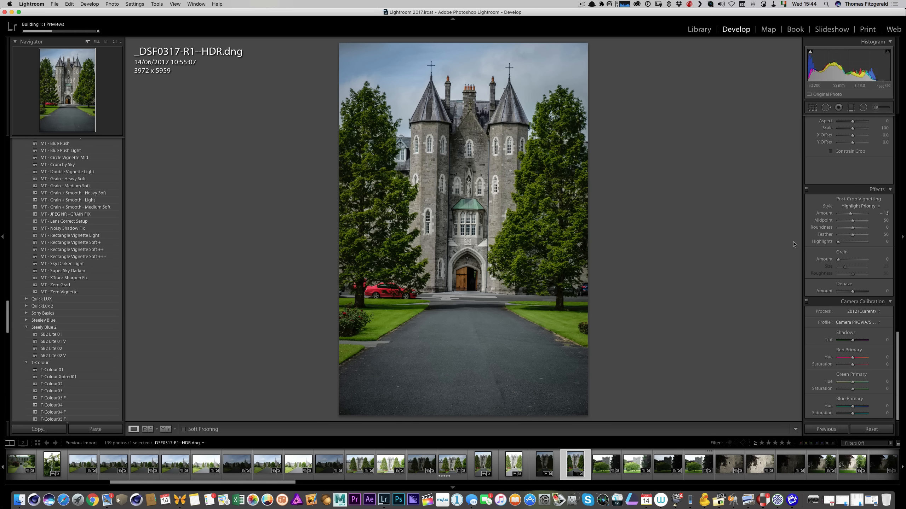
Step: Brighten the portrait-format castle HDR _DSF0317-R1--HDR.dng and straighten it with a slight crop rotation
{"action": "left_click_drag", "start_coordinate": [849, 68], "coordinate": [863, 68]}
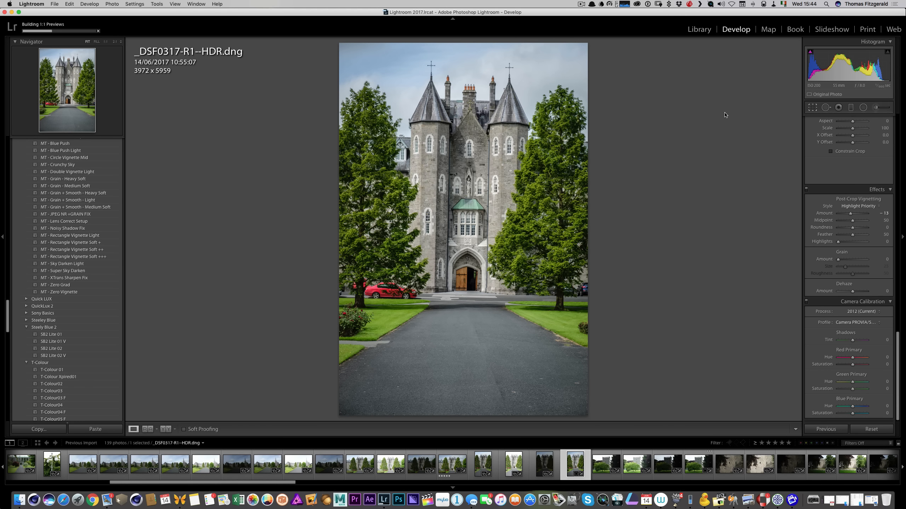
{"action": "key", "text": "r"}
{"action": "left_click_drag", "start_coordinate": [651, 112], "coordinate": [652, 107]}
{"action": "key", "text": "r"}
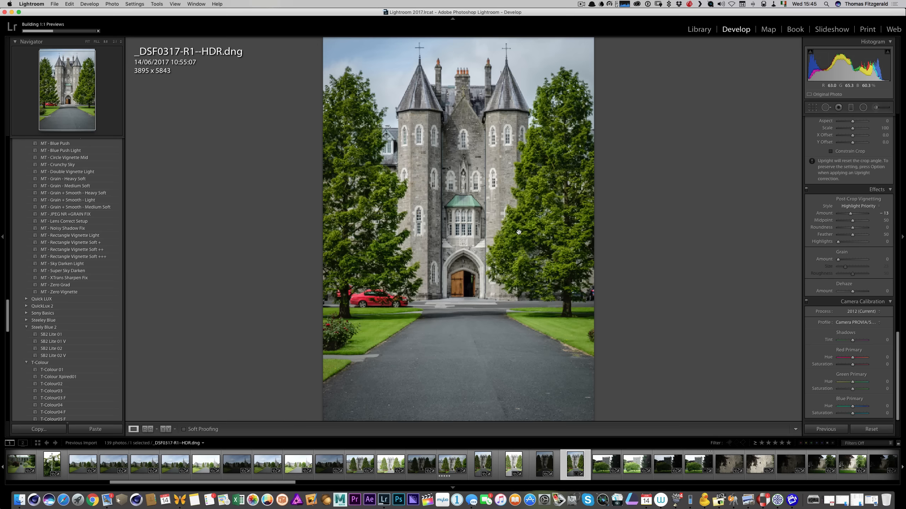
Step: Inspect the leaves, arched doorway and stonework of the portrait castle HDR up close, ending at the full view
{"action": "left_click", "coordinate": [519, 232]}
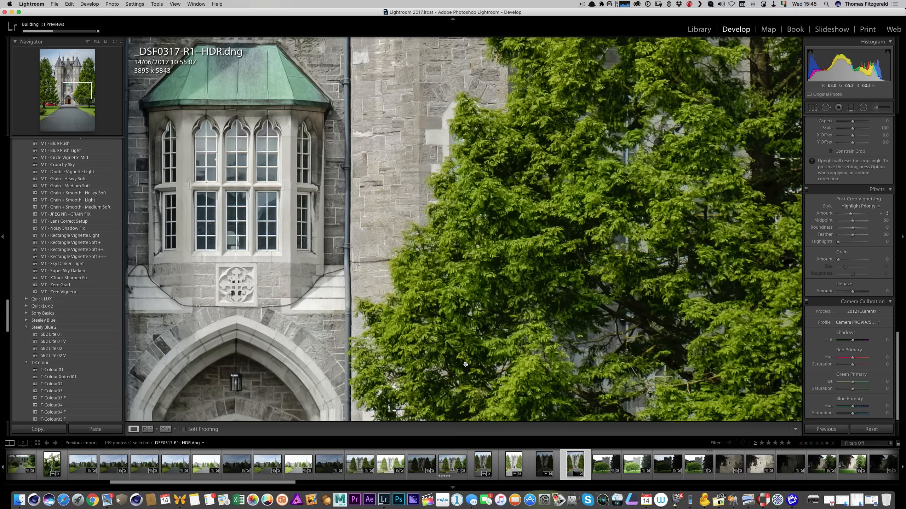
{"action": "left_click_drag", "start_coordinate": [479, 339], "coordinate": [494, 280]}
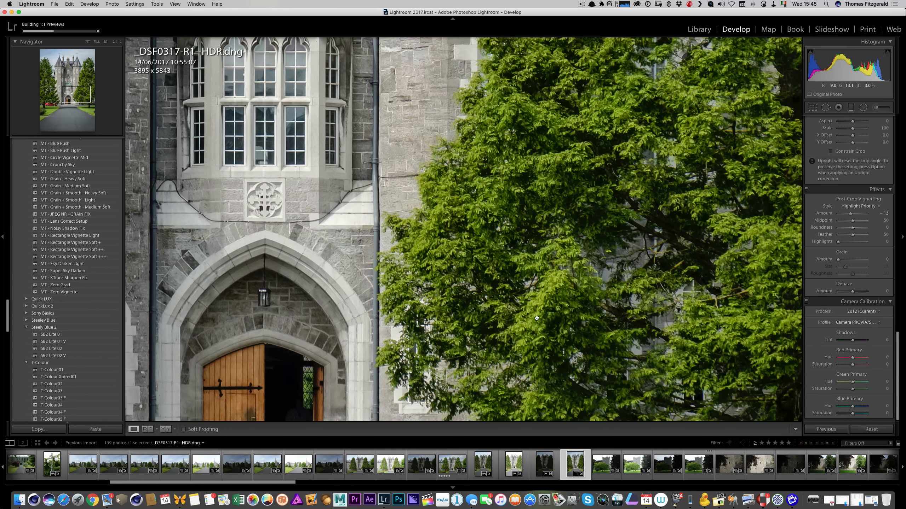
{"action": "left_click_drag", "start_coordinate": [561, 335], "coordinate": [415, 282]}
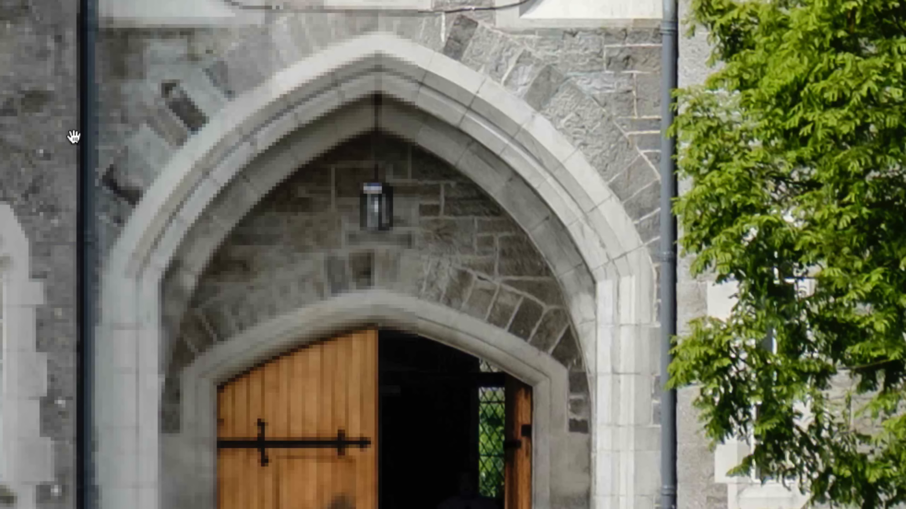
{"action": "left_click_drag", "start_coordinate": [74, 136], "coordinate": [790, 158]}
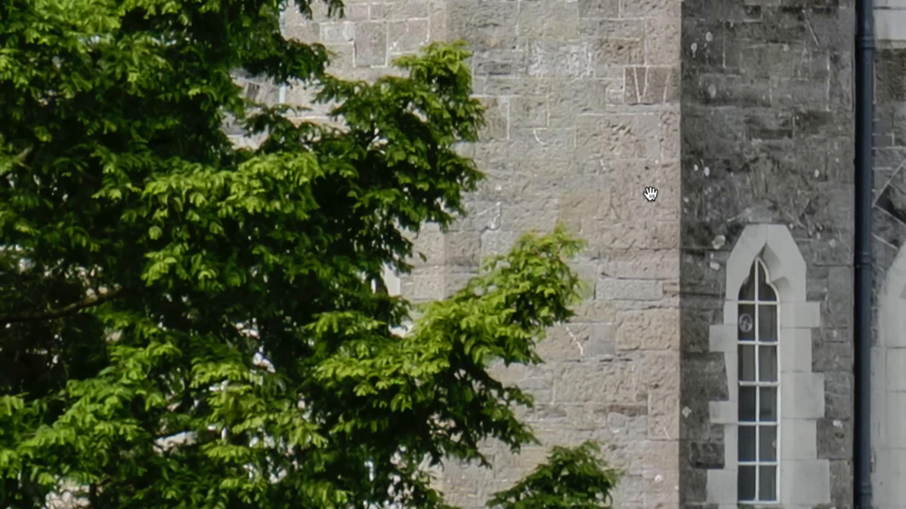
{"action": "key", "text": "Left"}
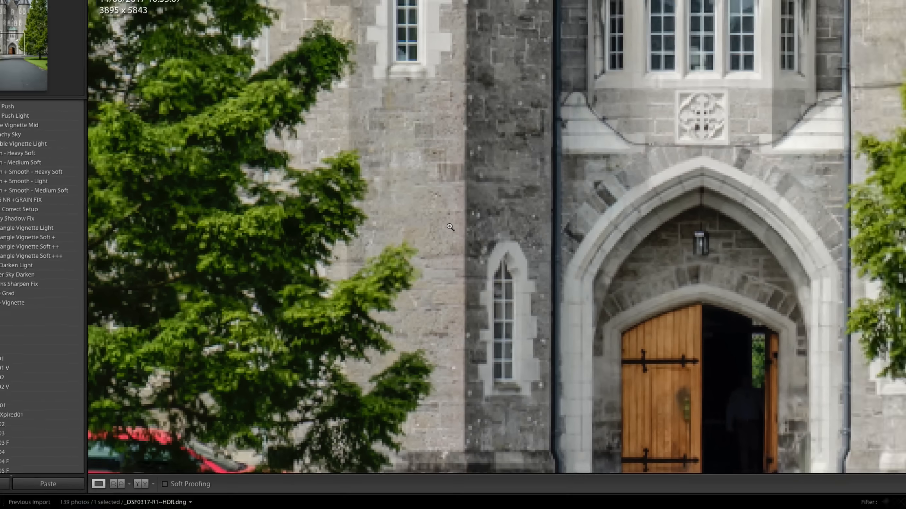
{"action": "key", "text": "super+minus"}
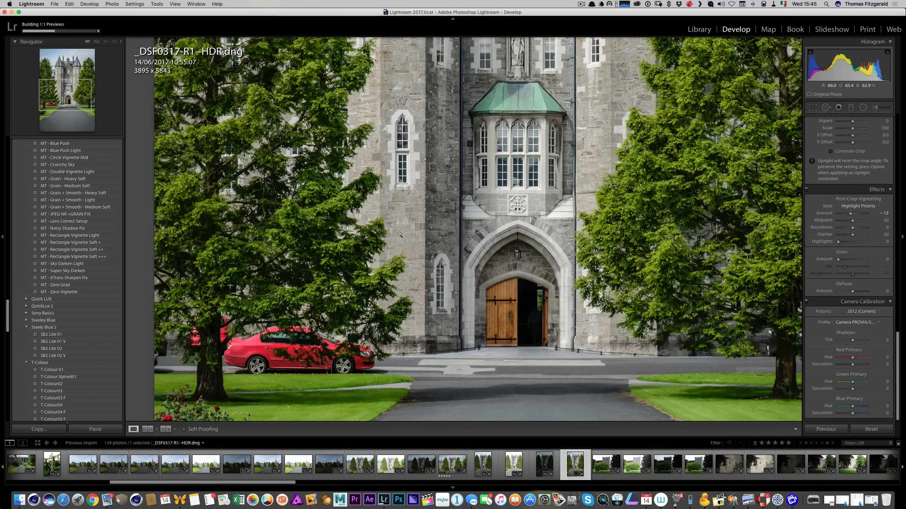
{"action": "key", "text": "super+minus"}
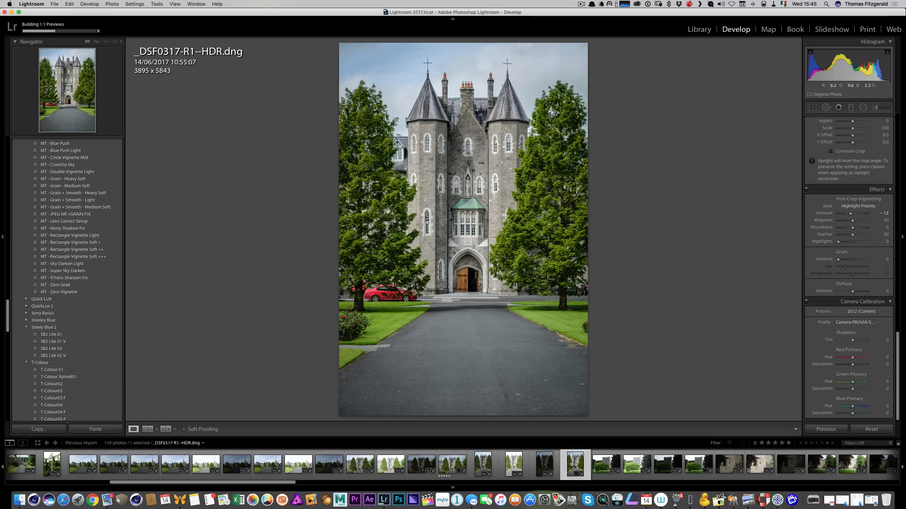
Step: Rate the portrait castle HDR five stars and select a stone tower photo further along the filmstrip
{"action": "key", "text": "5"}
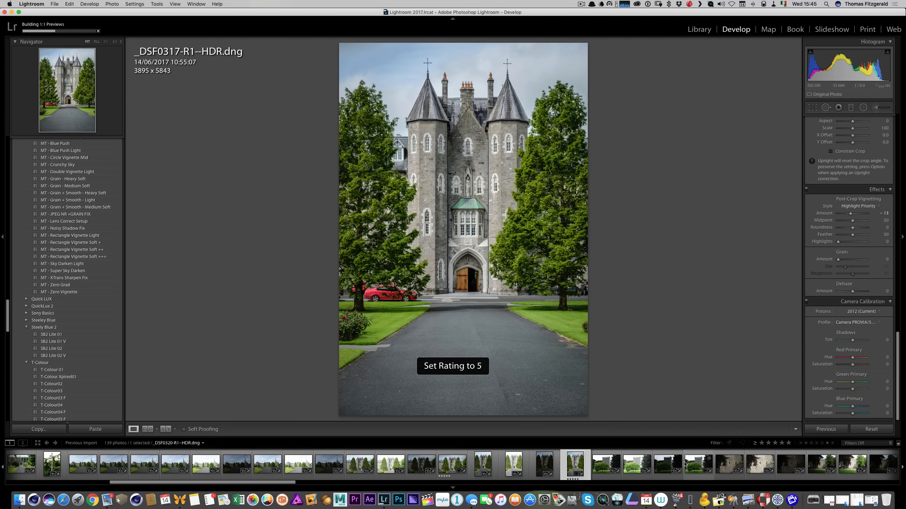
{"action": "scroll", "coordinate": [684, 465], "scroll_direction": "down", "scroll_amount": 3}
{"action": "scroll", "coordinate": [684, 464], "scroll_direction": "down", "scroll_amount": 1}
{"action": "scroll", "coordinate": [682, 463], "scroll_direction": "down", "scroll_amount": 15}
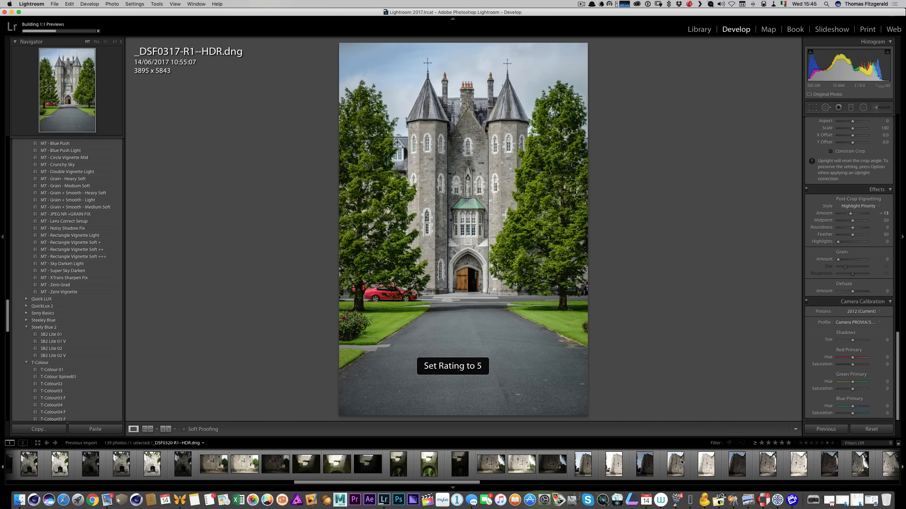
{"action": "left_click", "coordinate": [681, 463]}
{"action": "scroll", "coordinate": [681, 462], "scroll_direction": "down", "scroll_amount": 2}
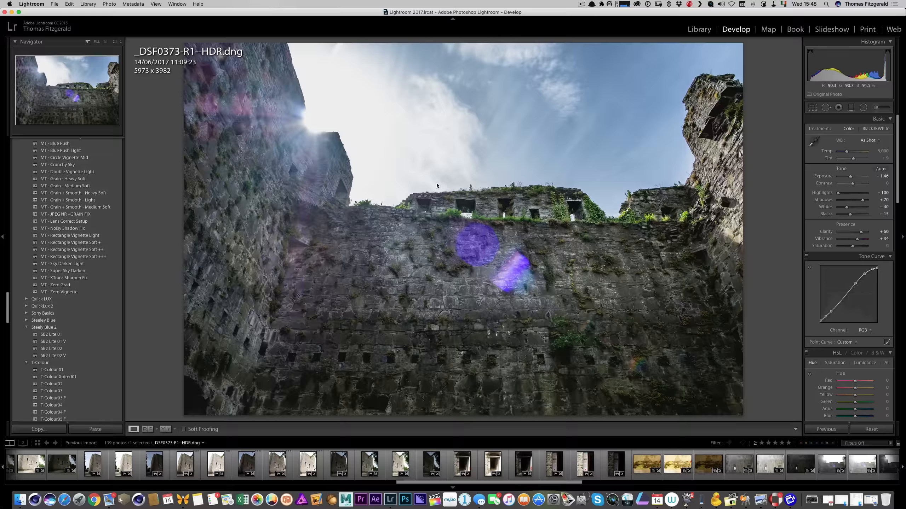
Step: Merge the three bracketed tower exposures _DSF0356-R1 to _DSF0358-R1 into an HDR without opening the merge preview
{"action": "key", "text": "g"}
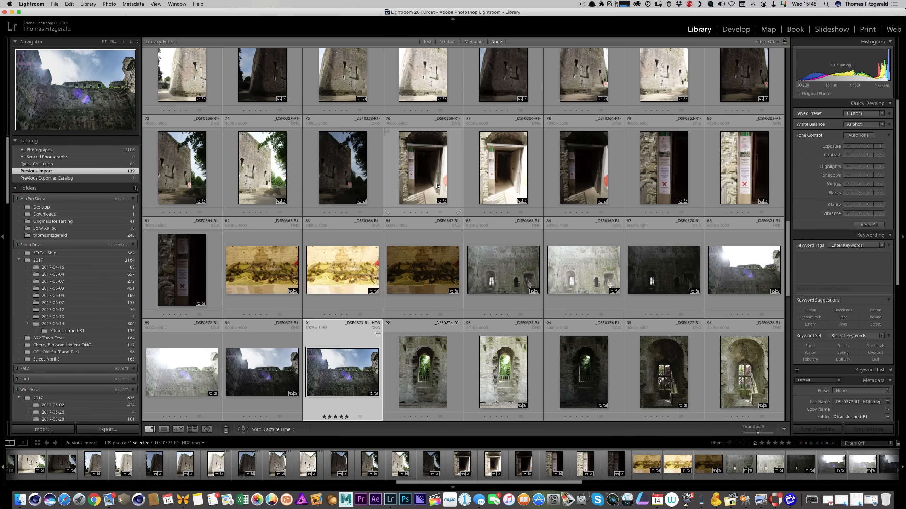
{"action": "scroll", "coordinate": [437, 185], "scroll_direction": "up", "scroll_amount": 3}
{"action": "scroll", "coordinate": [437, 185], "scroll_direction": "down", "scroll_amount": 1}
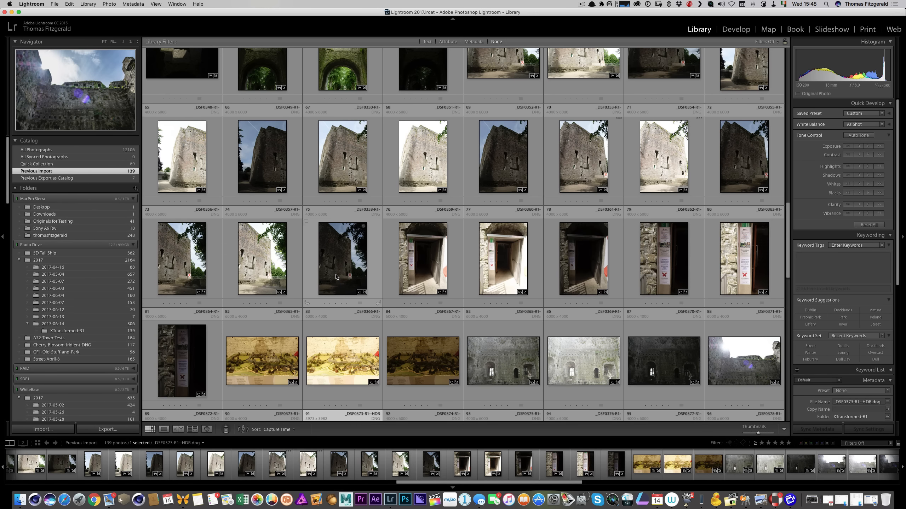
{"action": "left_click", "coordinate": [337, 277]}
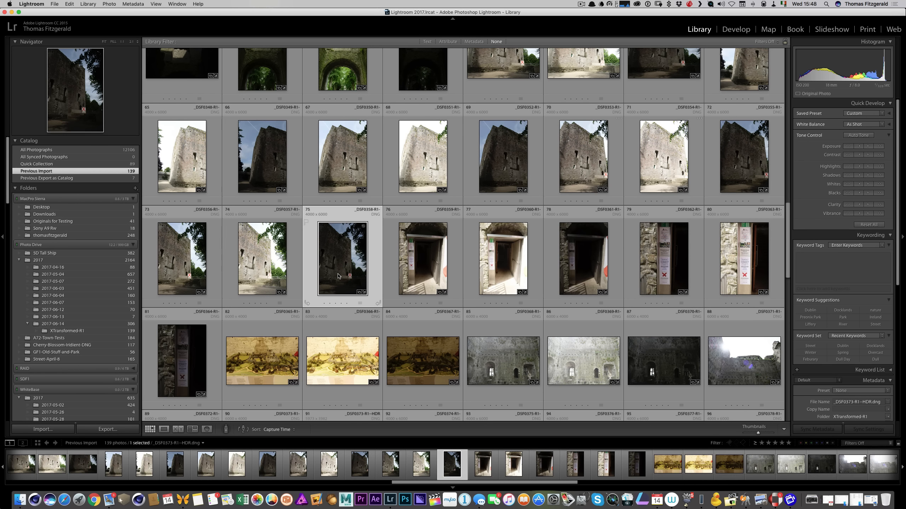
{"action": "left_click", "coordinate": [211, 263], "text": "shift"}
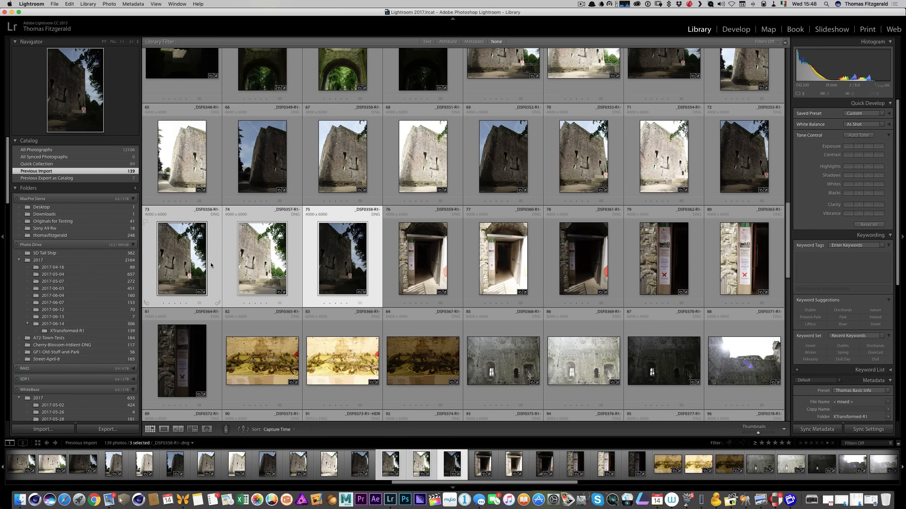
{"action": "right_click", "coordinate": [276, 264]}
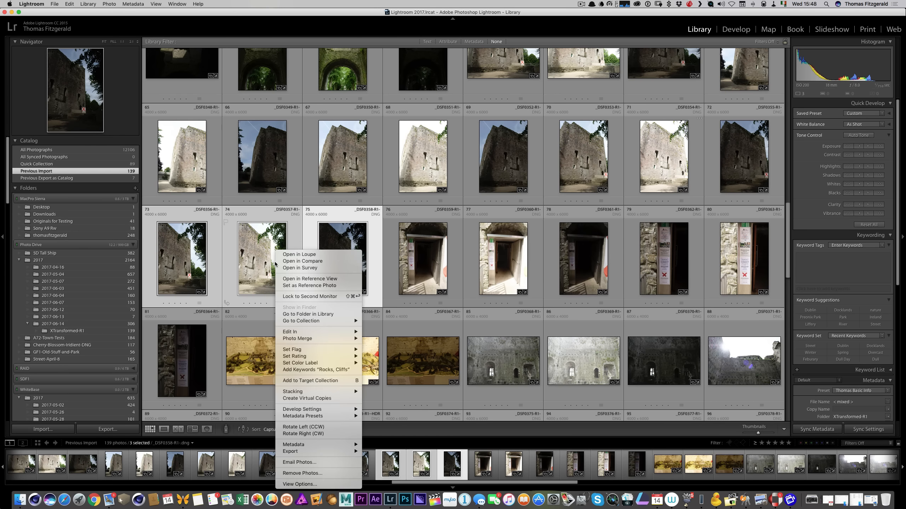
{"action": "mouse_move", "coordinate": [373, 339]}
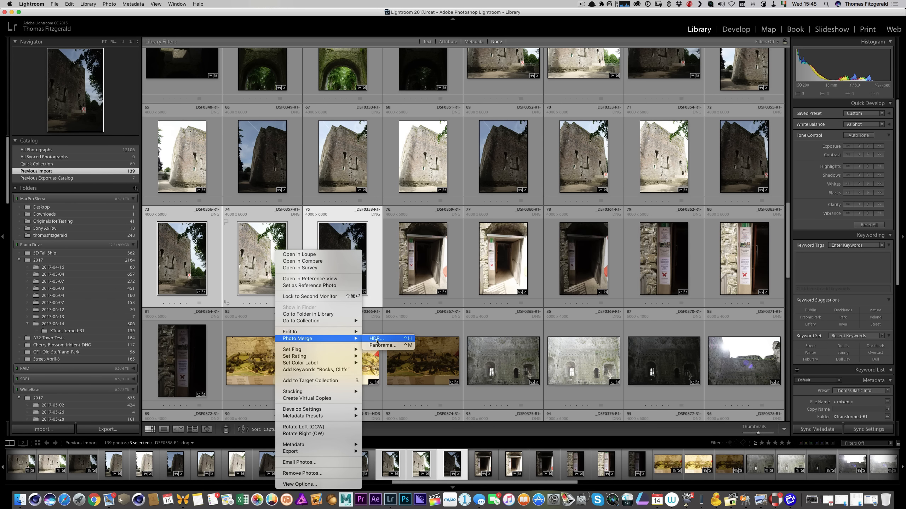
{"action": "key", "text": "shift"}
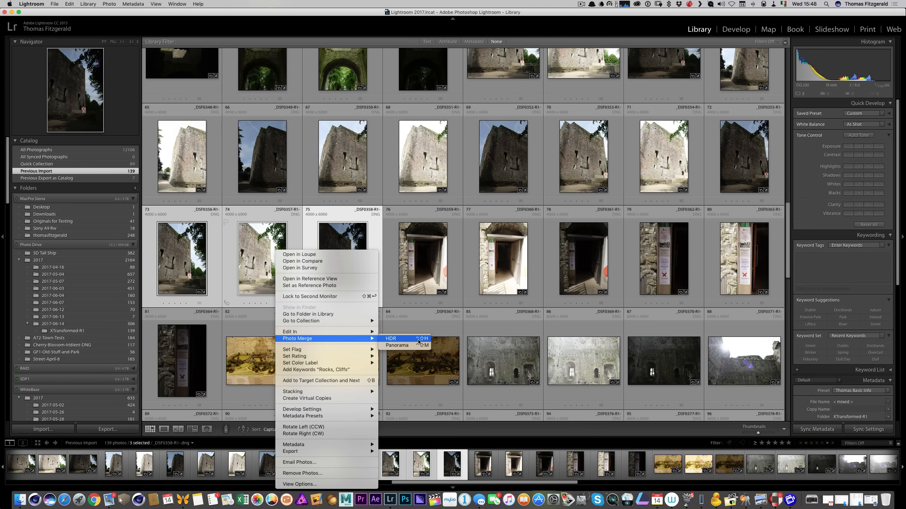
{"action": "left_click", "coordinate": [393, 341]}
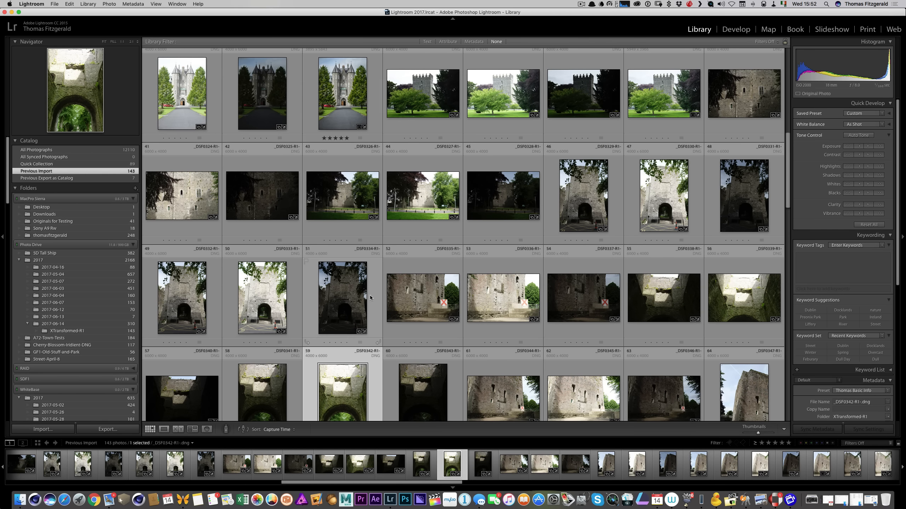
Step: Merge the four stone tower HDRs into a panorama using the Perspective projection with Auto Crop on
{"action": "scroll", "coordinate": [513, 241], "scroll_direction": "down", "scroll_amount": 1}
{"action": "scroll", "coordinate": [514, 241], "scroll_direction": "down", "scroll_amount": 10}
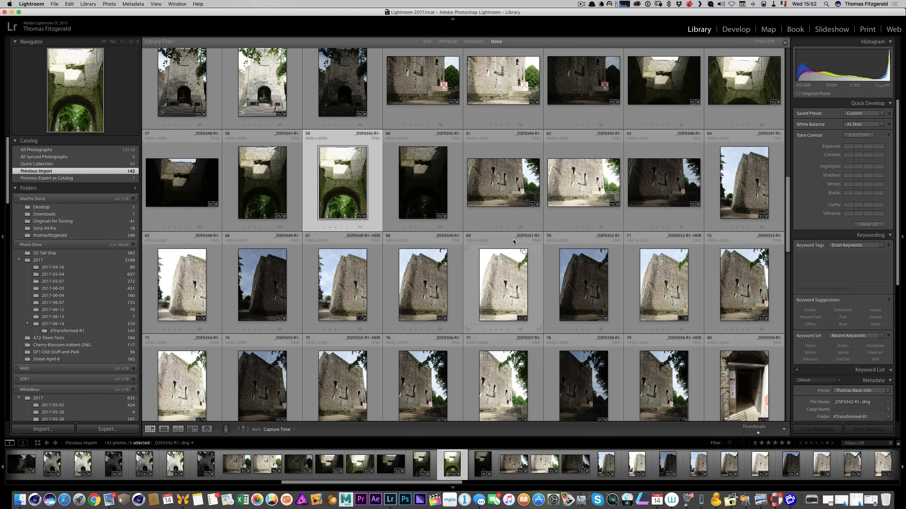
{"action": "scroll", "coordinate": [514, 241], "scroll_direction": "down", "scroll_amount": 3}
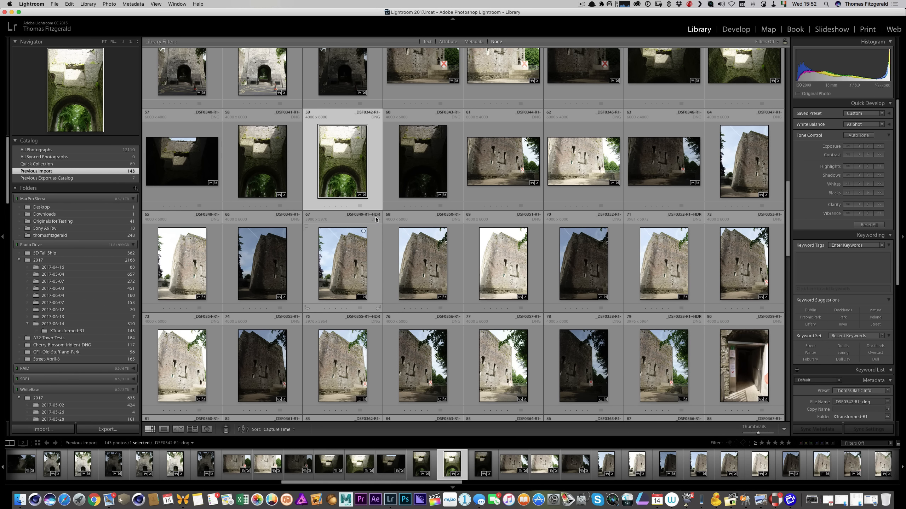
{"action": "right_click", "coordinate": [357, 222]}
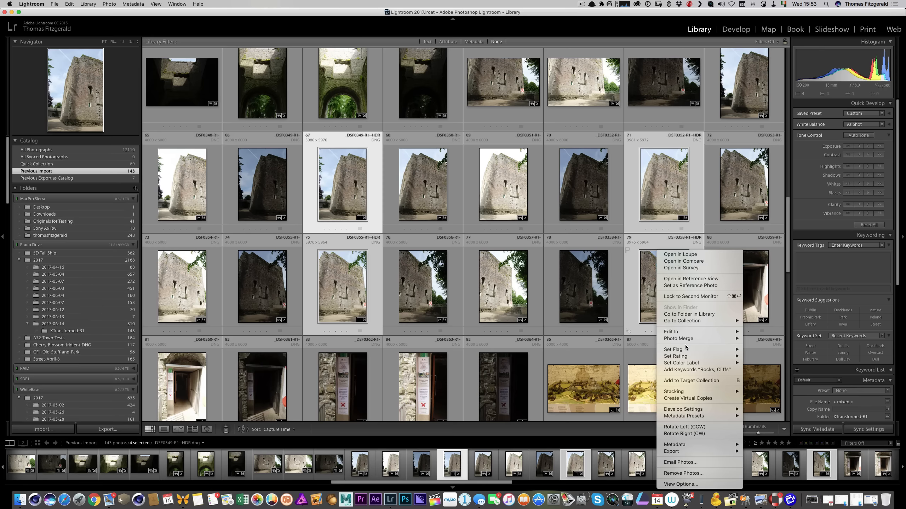
{"action": "mouse_move", "coordinate": [690, 341]}
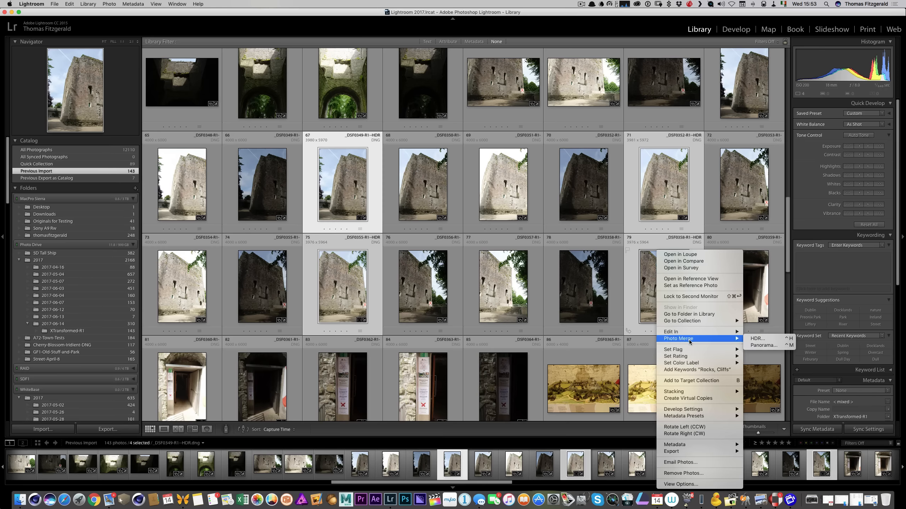
{"action": "left_click", "coordinate": [765, 346]}
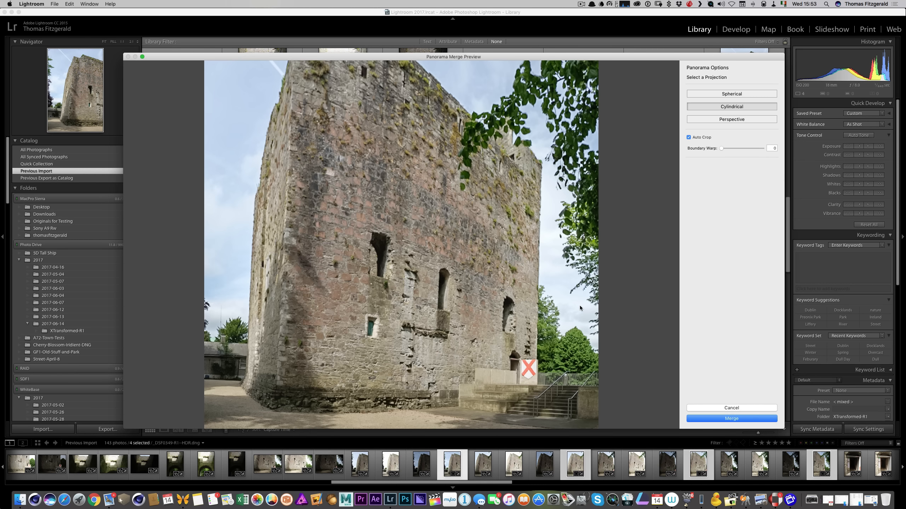
{"action": "left_click", "coordinate": [703, 121]}
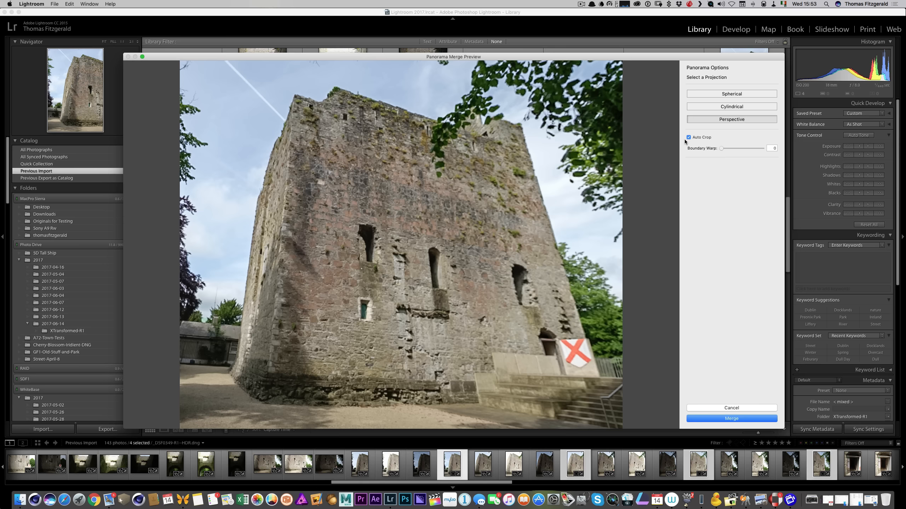
{"action": "left_click", "coordinate": [732, 420]}
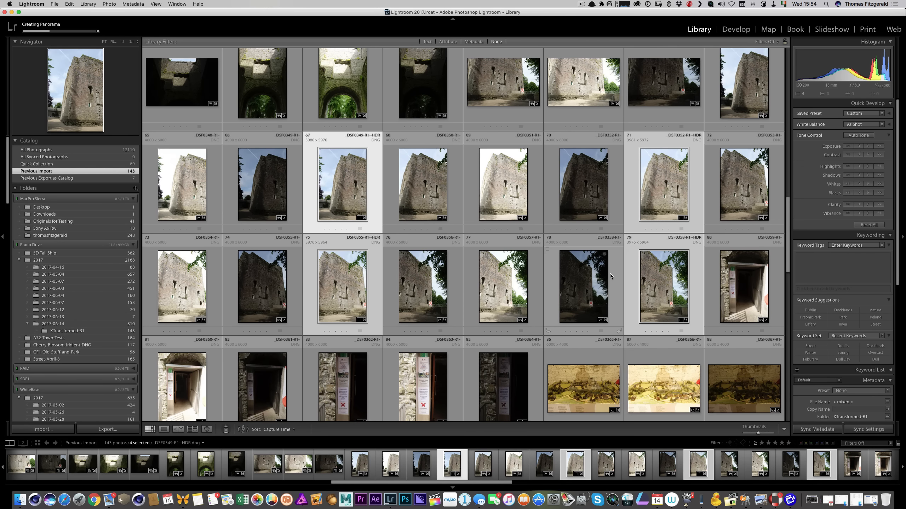
Step: Rotate the tower panorama's crop about 2 degrees counter-clockwise in Develop and extend its upper edge to a 7287 x 6522 crop
{"action": "left_click", "coordinate": [735, 29]}
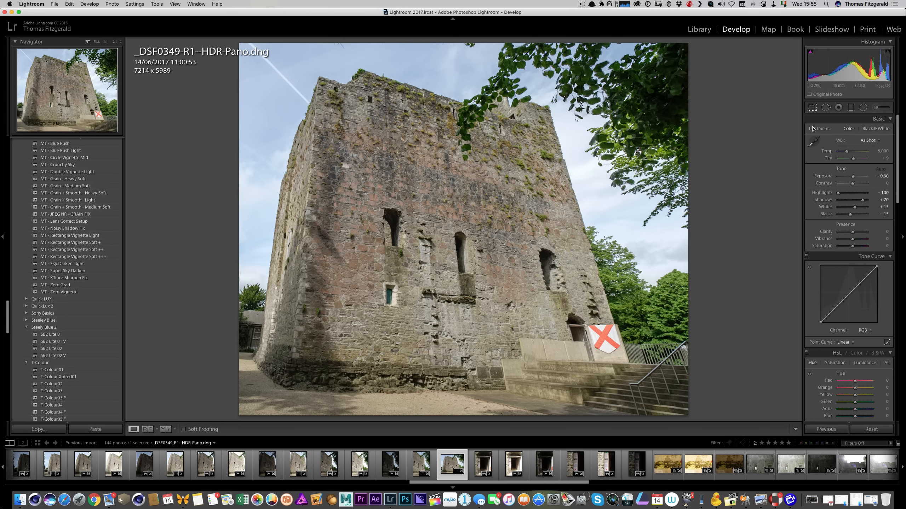
{"action": "key", "text": "r"}
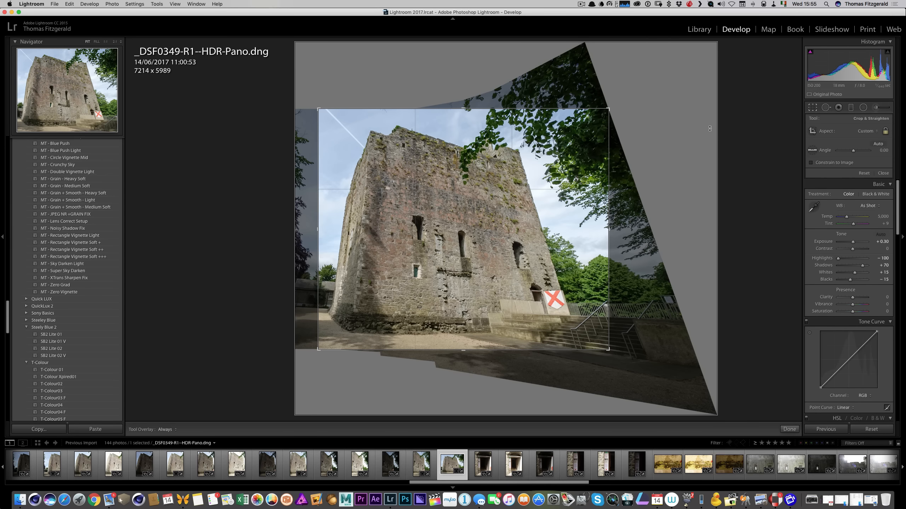
{"action": "left_click_drag", "start_coordinate": [704, 128], "coordinate": [703, 117]}
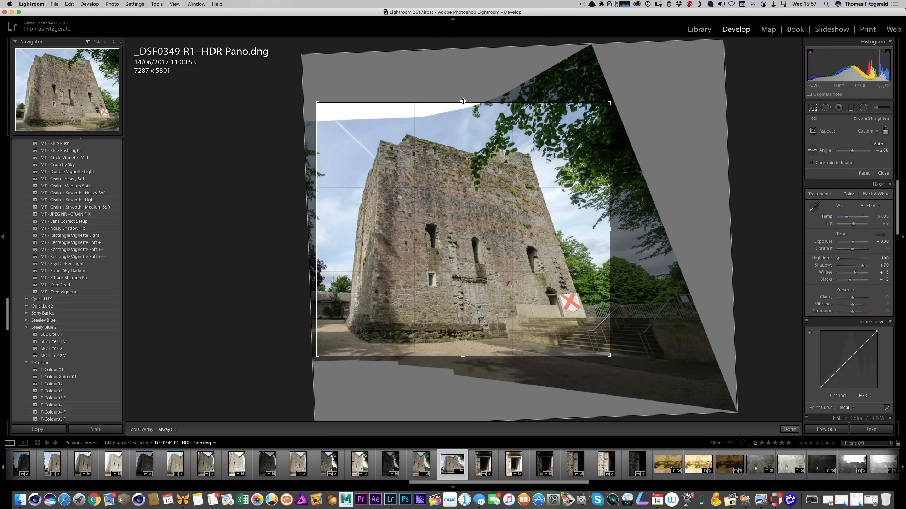
{"action": "left_click_drag", "start_coordinate": [463, 103], "coordinate": [463, 103]}
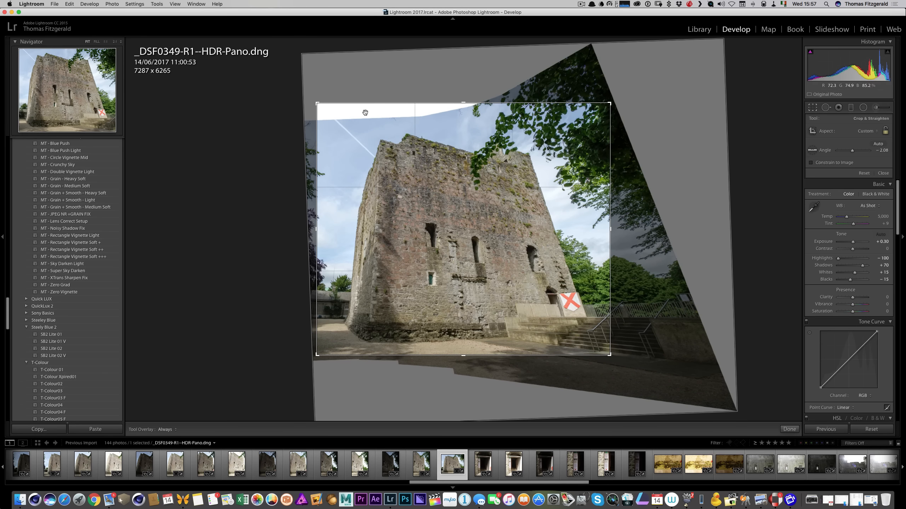
{"action": "left_click_drag", "start_coordinate": [463, 103], "coordinate": [463, 97]}
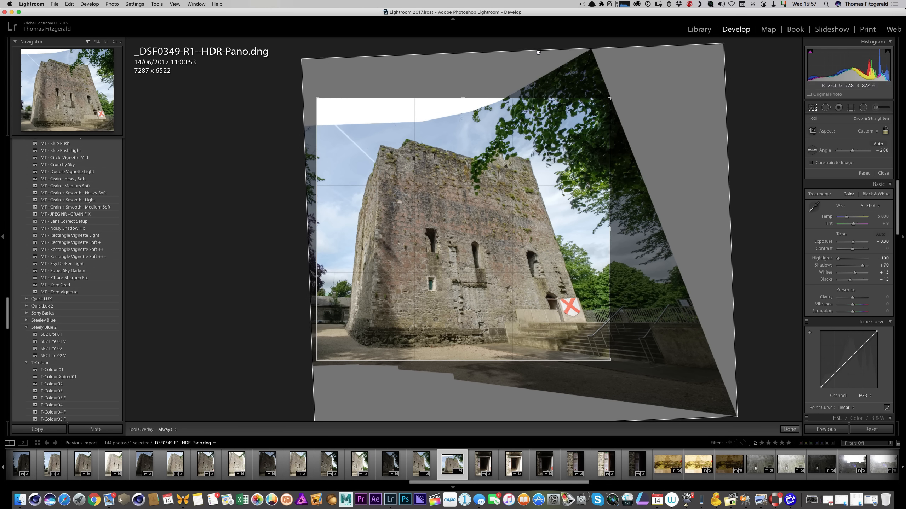
{"action": "key", "text": "Return"}
{"action": "left_click", "coordinate": [581, 4]}
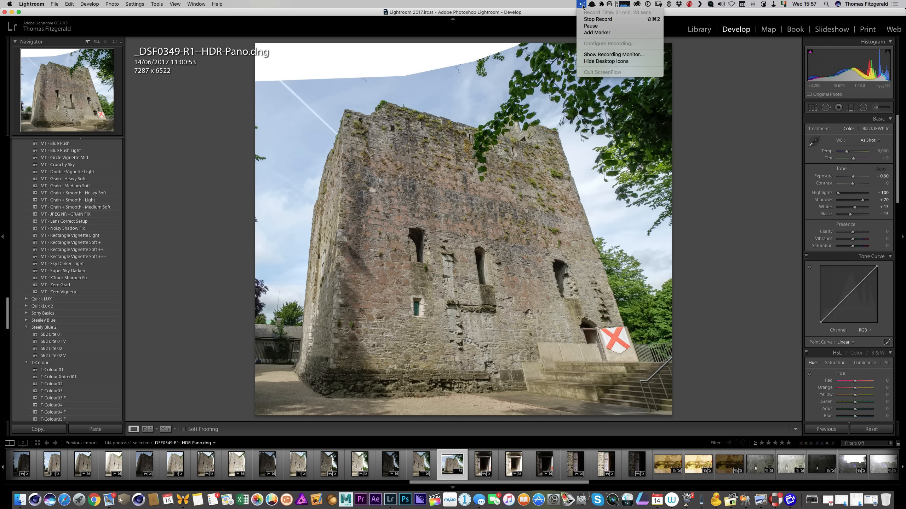
{"action": "left_click", "coordinate": [594, 32]}
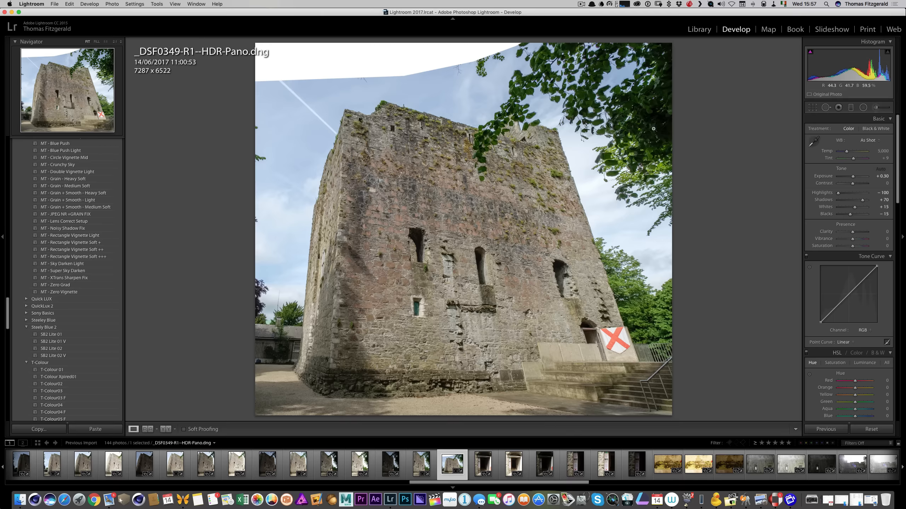
Step: Set the tower panorama's Exposure to +0.40
{"action": "left_click_drag", "start_coordinate": [853, 176], "coordinate": [853, 176]}
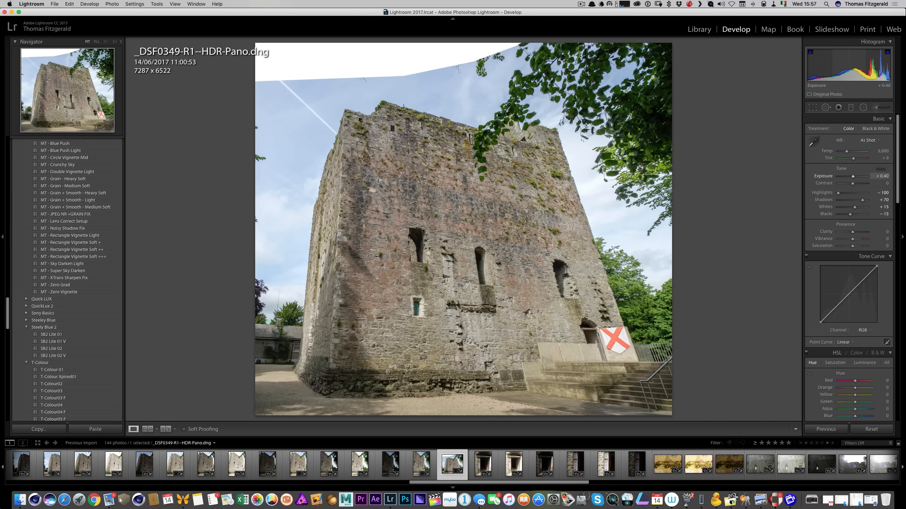
Step: Inspect the leaves against the sky up close, and set the tower panorama's Exposure to +0.36, Clarity to +27 and Vibrance to +40
{"action": "left_click", "coordinate": [522, 135]}
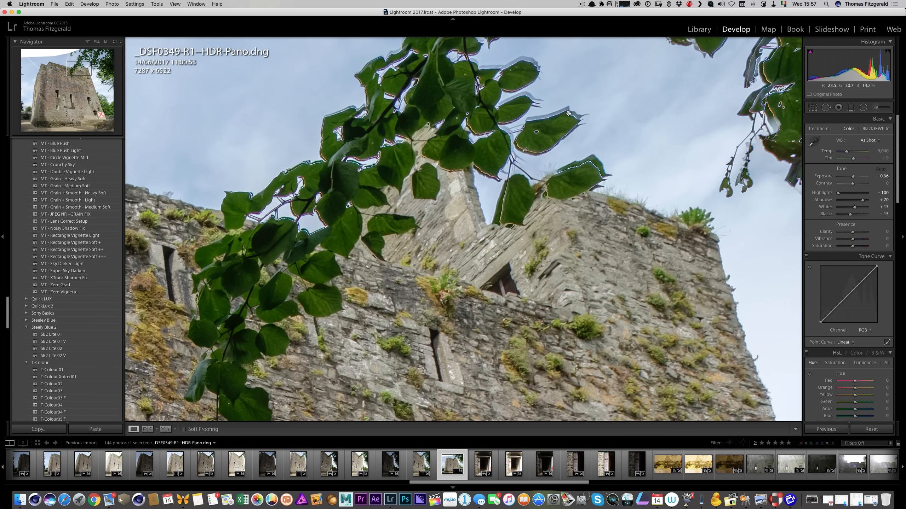
{"action": "left_click", "coordinate": [473, 136]}
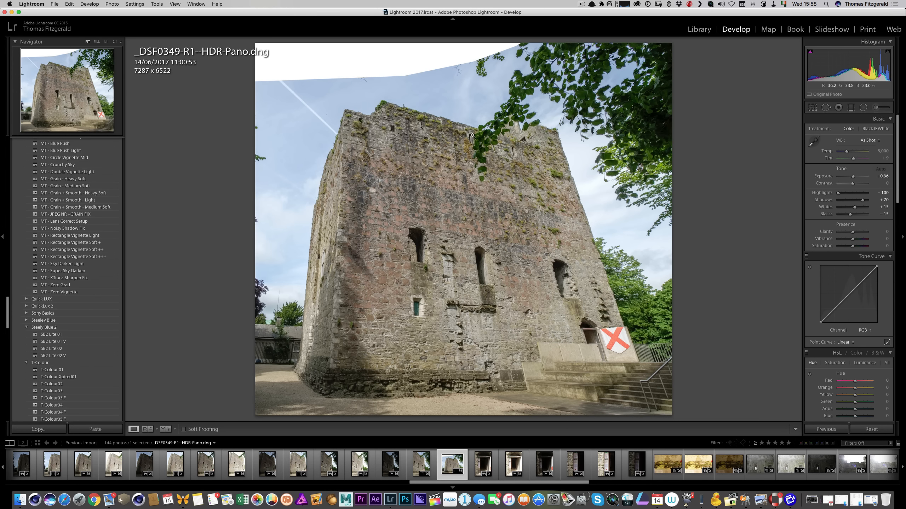
{"action": "left_click_drag", "start_coordinate": [852, 231], "coordinate": [859, 240]}
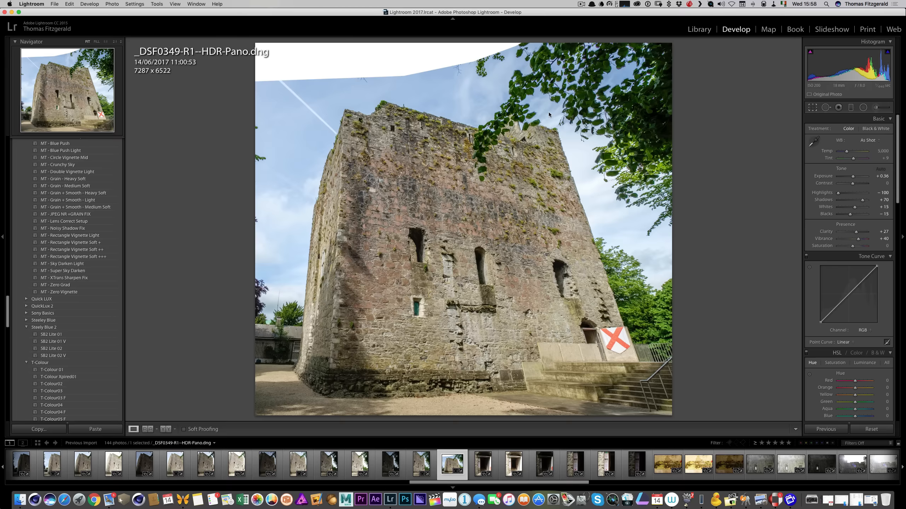
Step: Lower the crop's upper edge to exclude the blank white sky, giving a 7287 x 5810 crop, and set Clarity to +54
{"action": "key", "text": "r"}
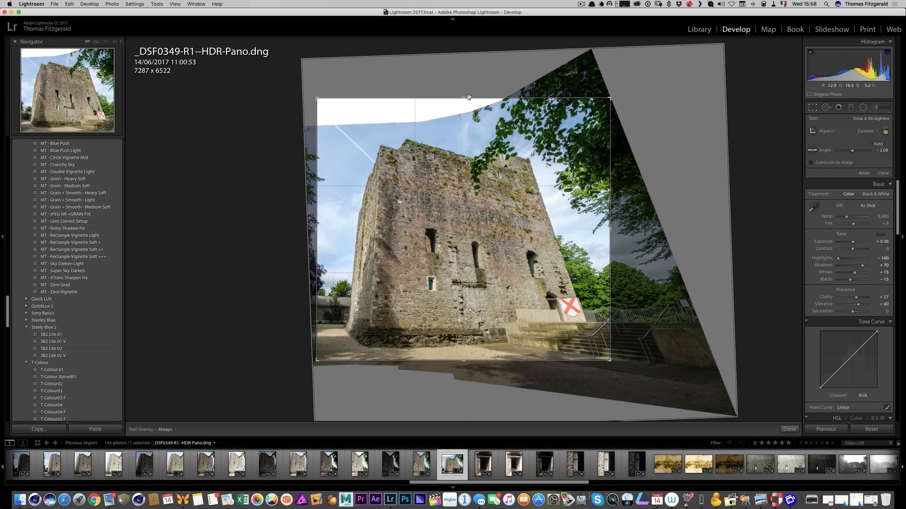
{"action": "left_click_drag", "start_coordinate": [463, 97], "coordinate": [463, 112]}
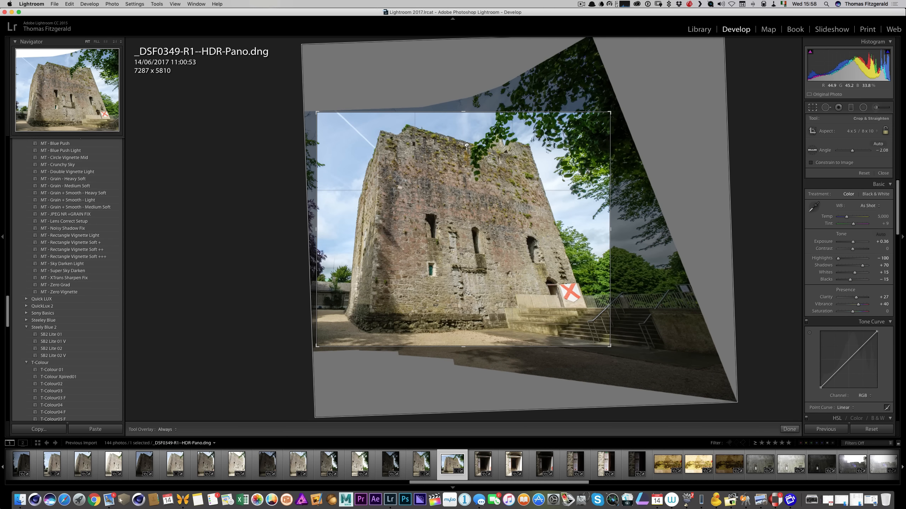
{"action": "key", "text": "Return"}
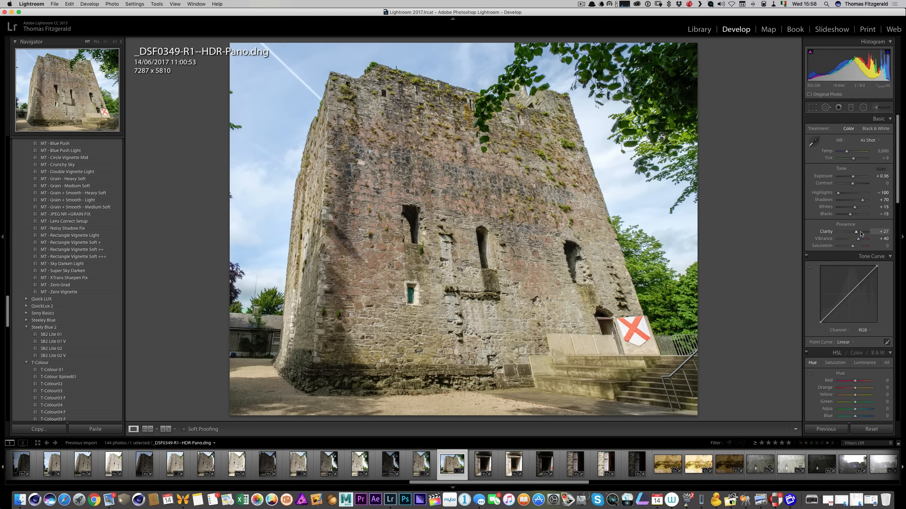
{"action": "left_click_drag", "start_coordinate": [859, 232], "coordinate": [859, 232]}
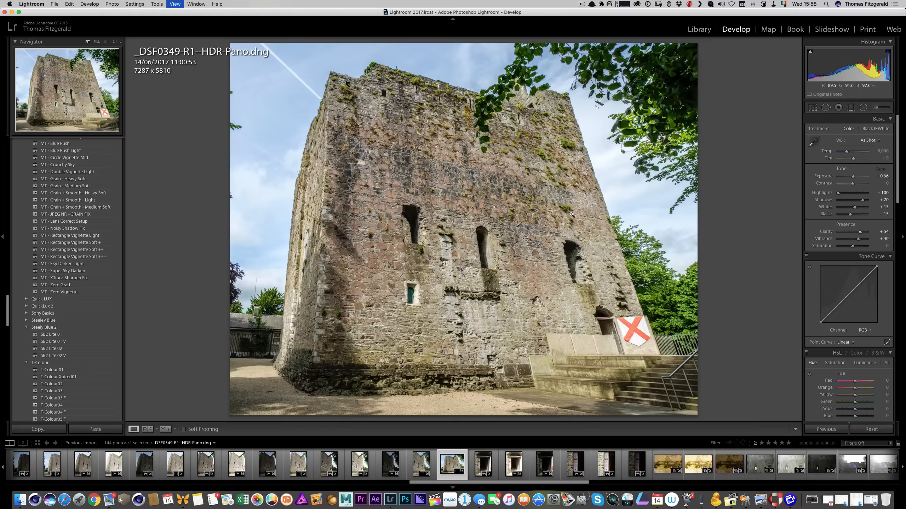
Step: Open the castle HDR _DSF0320-R1--HDR.dng from the Library grid and add it to the Quick Collection
{"action": "key", "text": "g"}
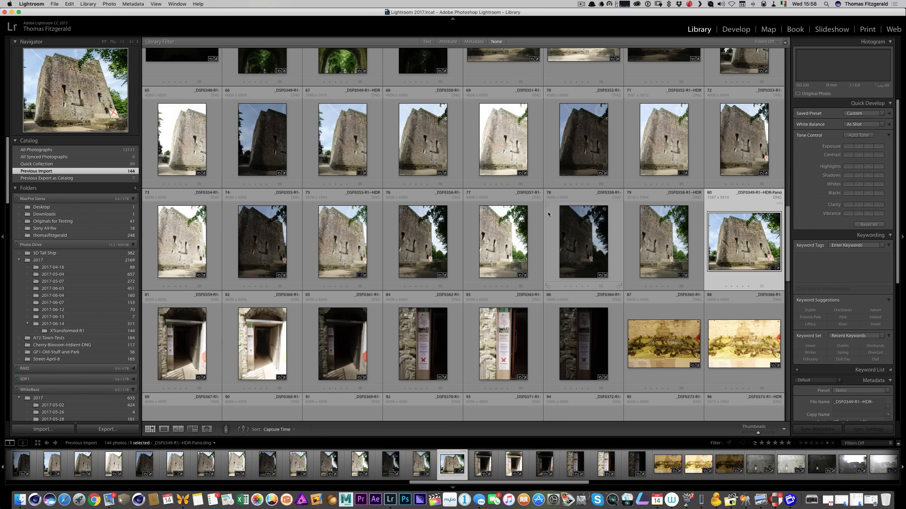
{"action": "scroll", "coordinate": [493, 195], "scroll_direction": "up", "scroll_amount": 10}
{"action": "scroll", "coordinate": [494, 195], "scroll_direction": "up", "scroll_amount": 5}
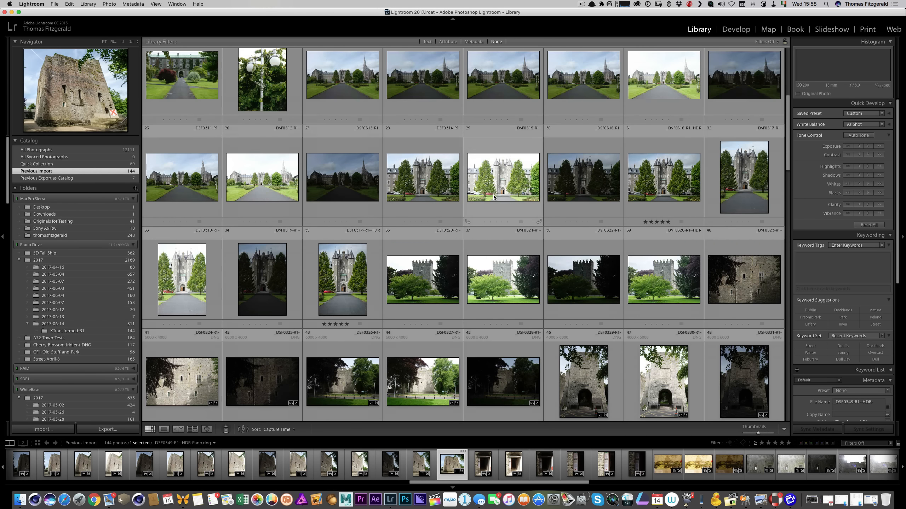
{"action": "scroll", "coordinate": [494, 195], "scroll_direction": "up", "scroll_amount": 1}
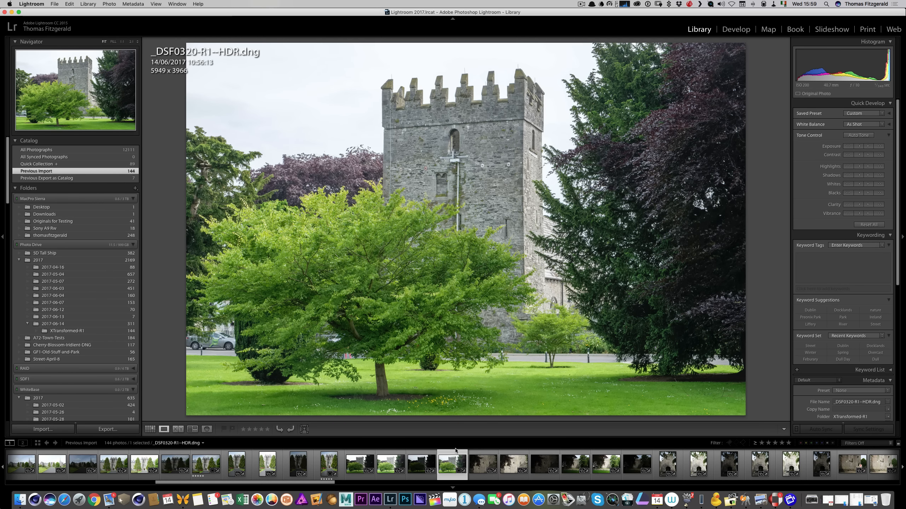
{"action": "key", "text": "b"}
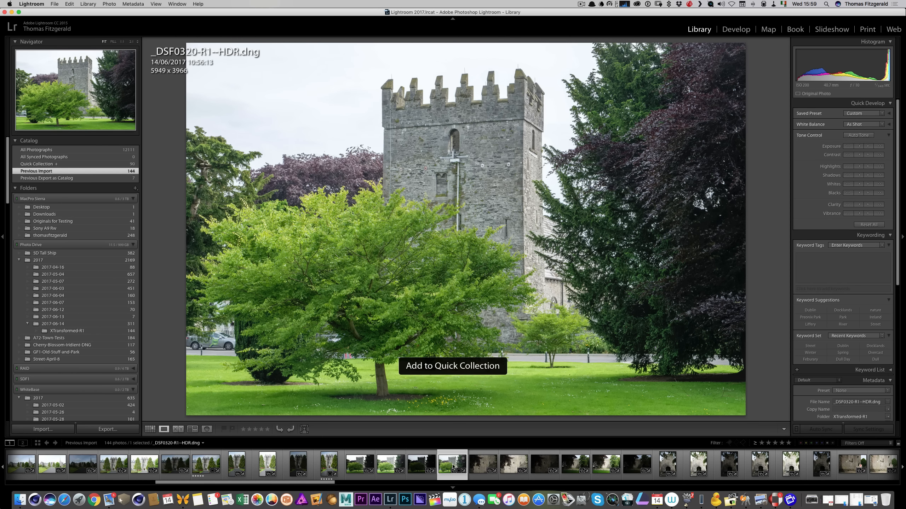
Step: Go to the castle HDR's folder in the Library and show all photos of its parent folder 2017-06-14
{"action": "right_click", "coordinate": [453, 465]}
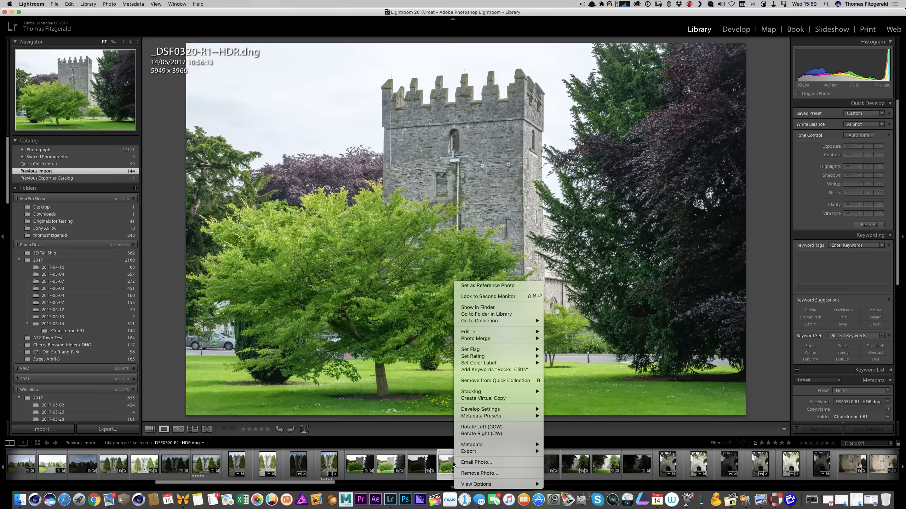
{"action": "left_click", "coordinate": [503, 315]}
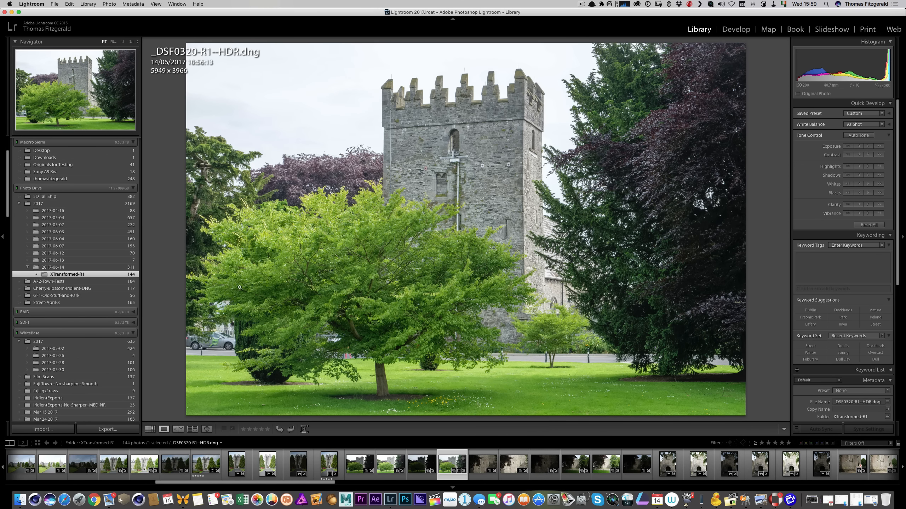
{"action": "key", "text": "g"}
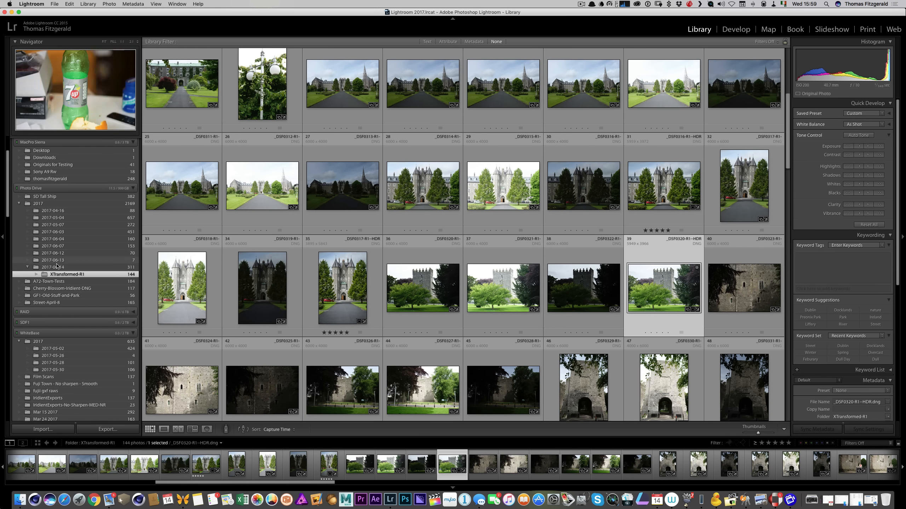
{"action": "left_click", "coordinate": [57, 267]}
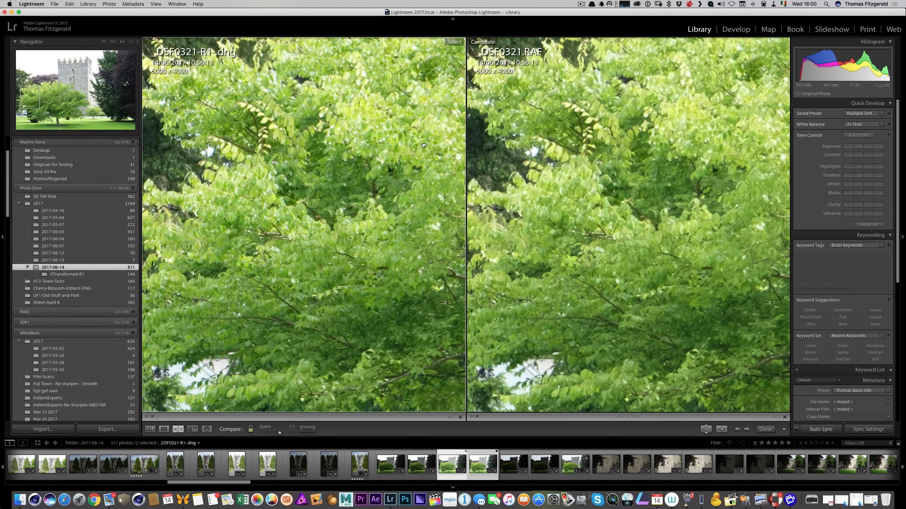
Step: Compare the foliage and branch detail of _DSF0321-R1-.dng and _DSF0321.RAF side by side at 1:1 across the tree
{"action": "left_click_drag", "start_coordinate": [424, 145], "coordinate": [325, 51]}
{"action": "left_click_drag", "start_coordinate": [401, 218], "coordinate": [347, 138]}
{"action": "left_click_drag", "start_coordinate": [394, 158], "coordinate": [242, 201]}
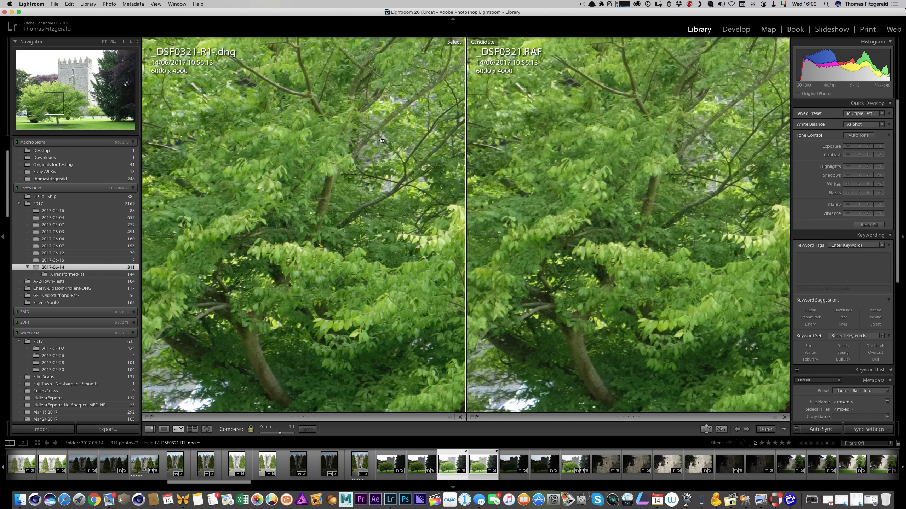
{"action": "left_click_drag", "start_coordinate": [383, 134], "coordinate": [306, 271]}
{"action": "left_click_drag", "start_coordinate": [414, 154], "coordinate": [288, 220]}
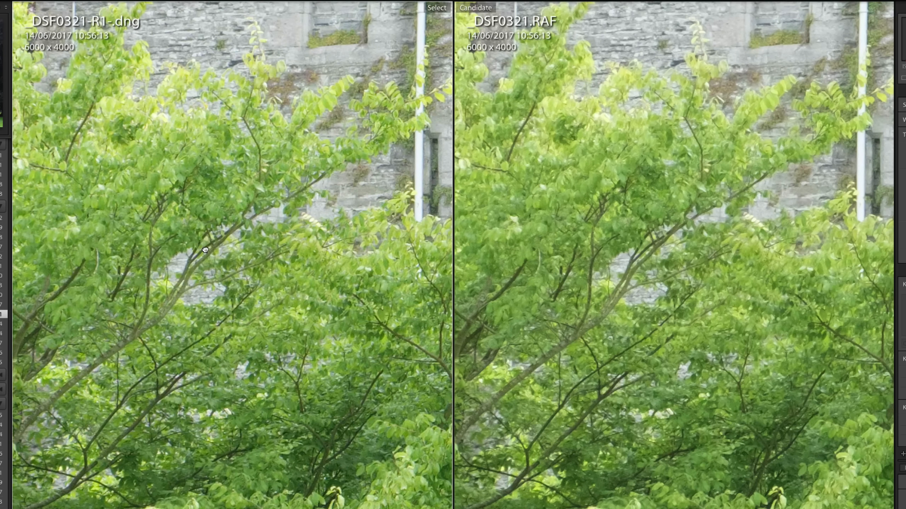
{"action": "left_click_drag", "start_coordinate": [210, 251], "coordinate": [194, 234]}
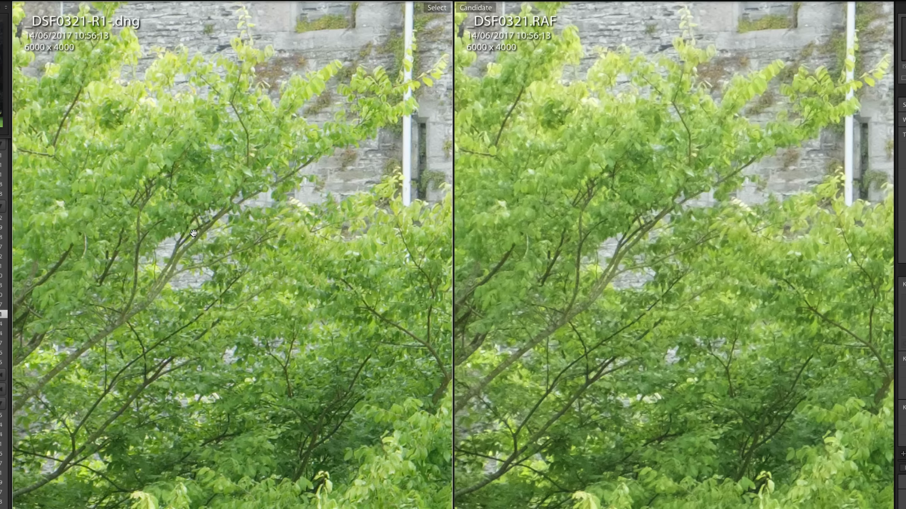